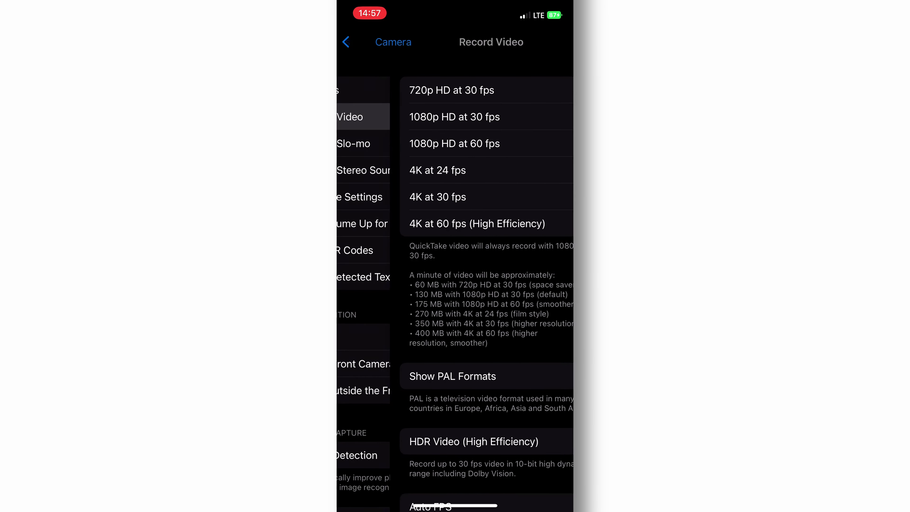
Step: Scroll the Record Video format list to review the resolution and frame-rate options
scroll(455, 251, "down", 3)
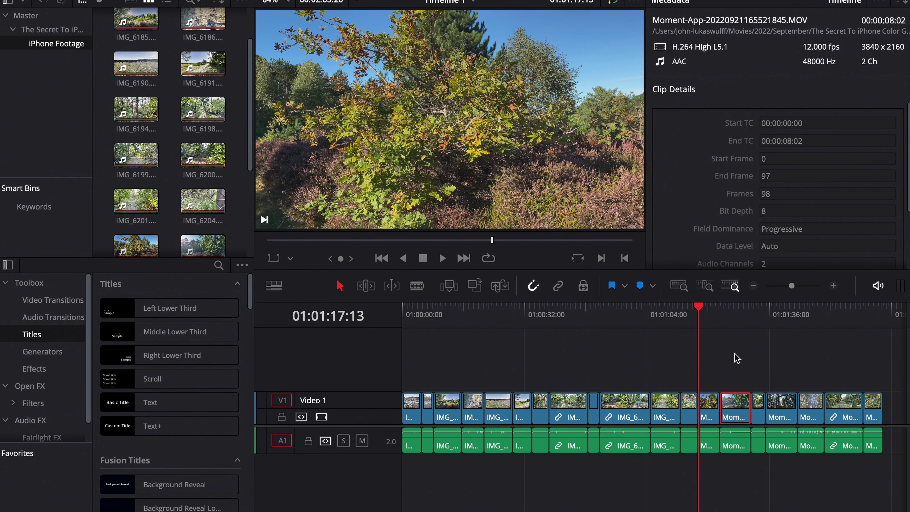
Step: Move the playhead in the timeline, then return it to the start of the current clip
left_click(733, 315)
key("Up")
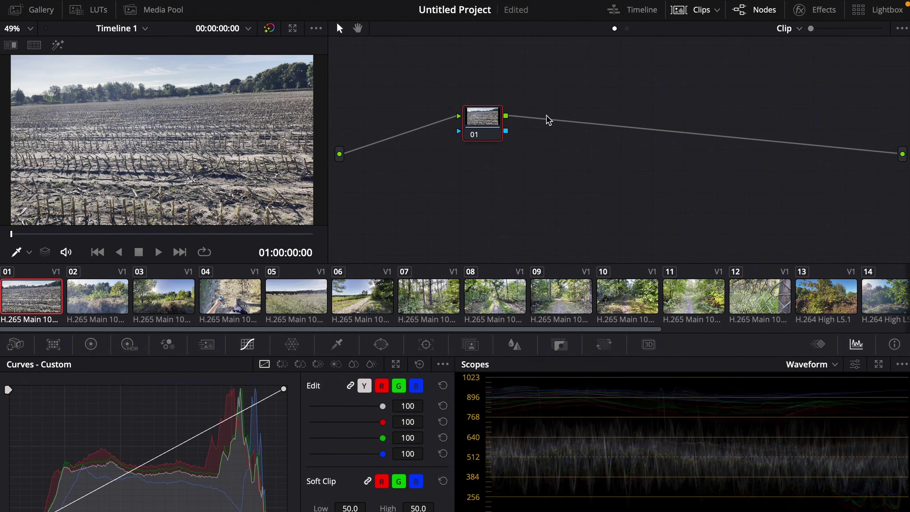
Step: Add serial node 02 after node 01 and apply a Color Space Transform to it
key("alt+s")
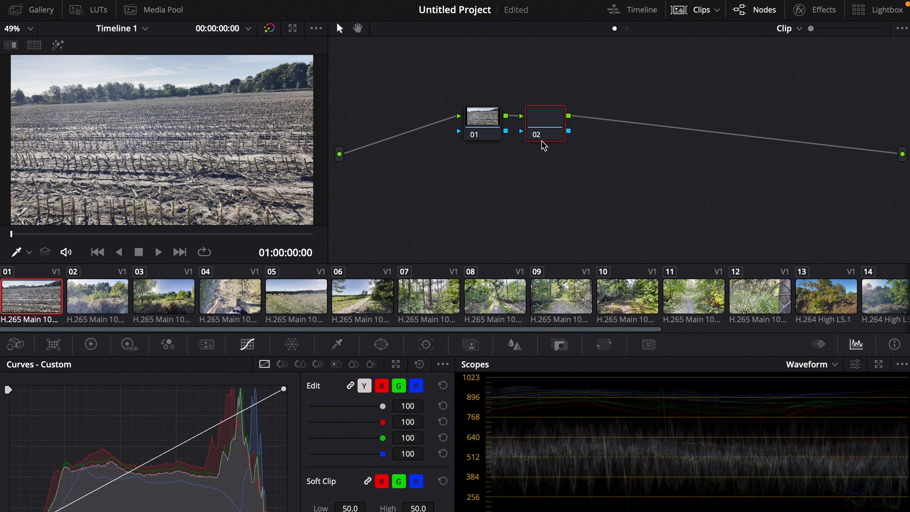
left_click_drag(552, 137, 729, 135)
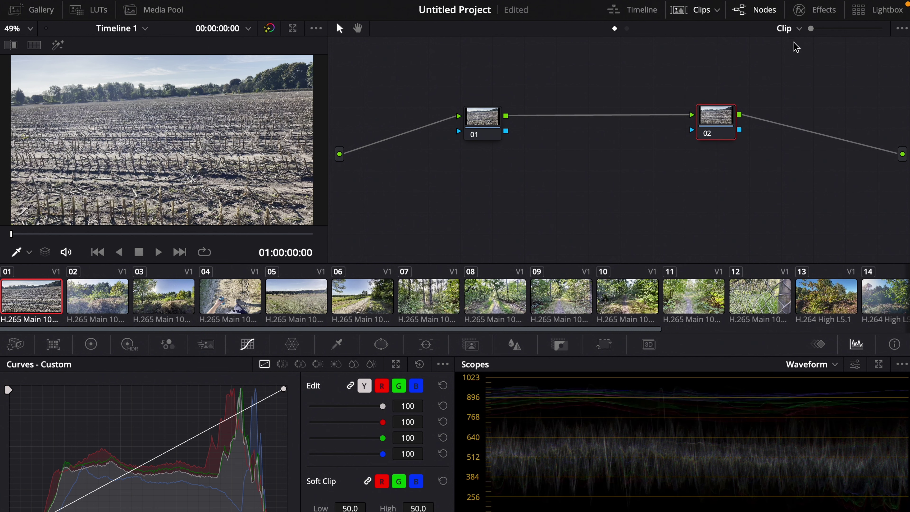
left_click(801, 10)
scroll(782, 143, "down", 3)
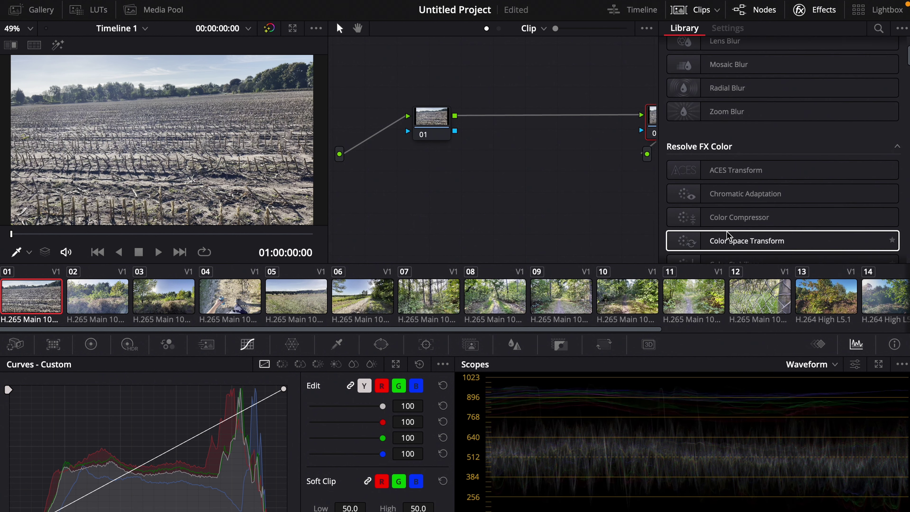
left_click_drag(728, 240, 649, 120)
Step: Set the transform's input to Rec.2020 / Rec.2100 HLG and its output color space to Rec.709
left_click(799, 85)
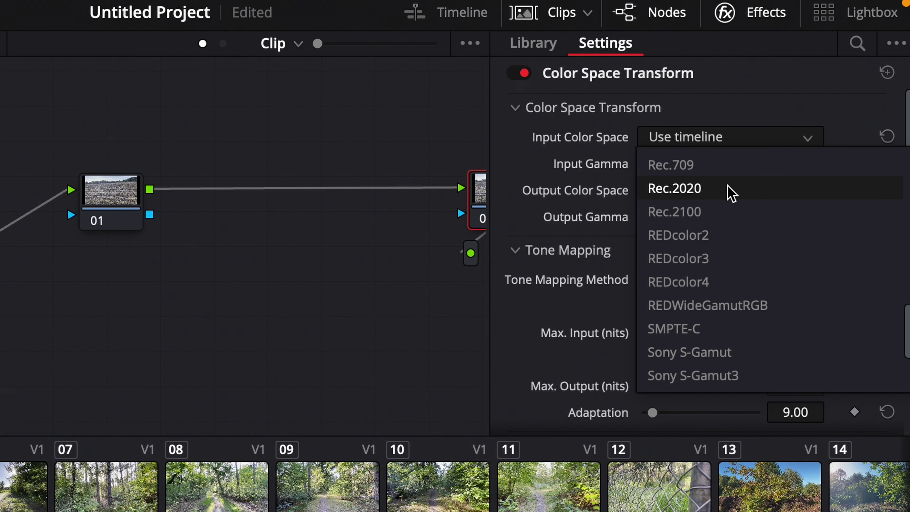
left_click(731, 190)
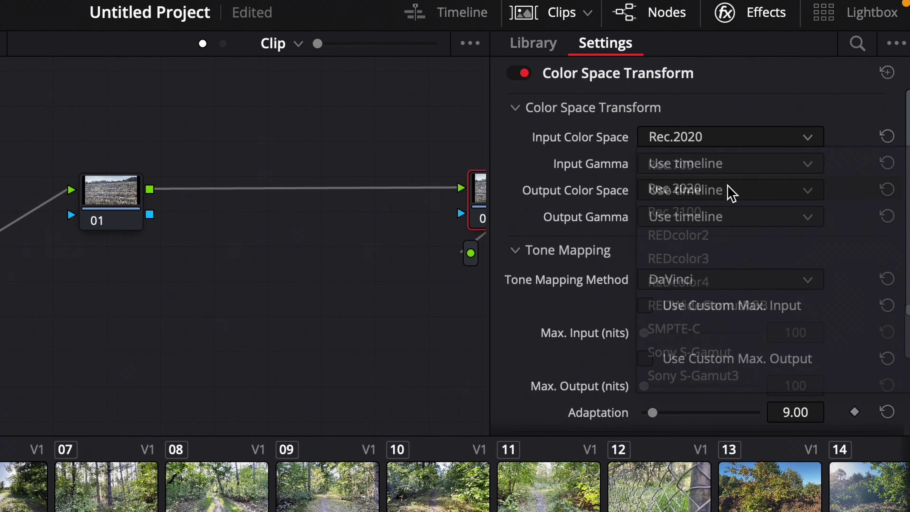
left_click(731, 165)
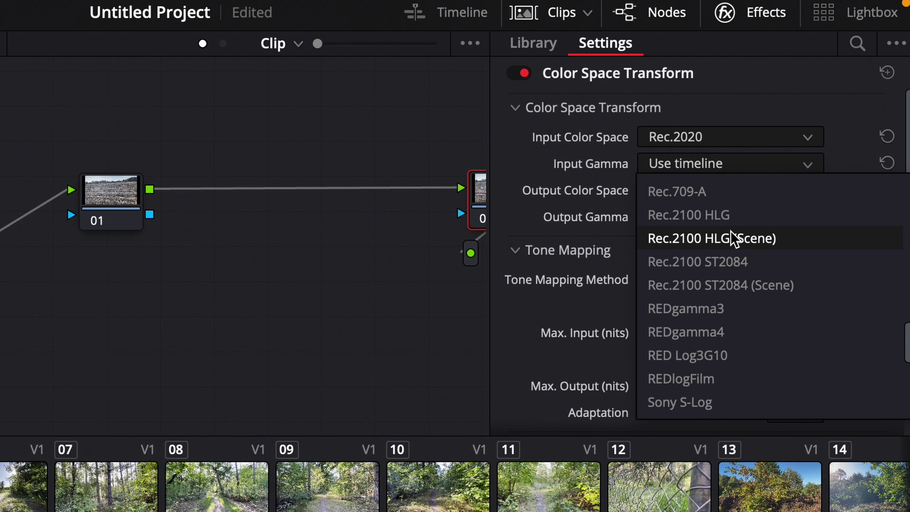
left_click(731, 217)
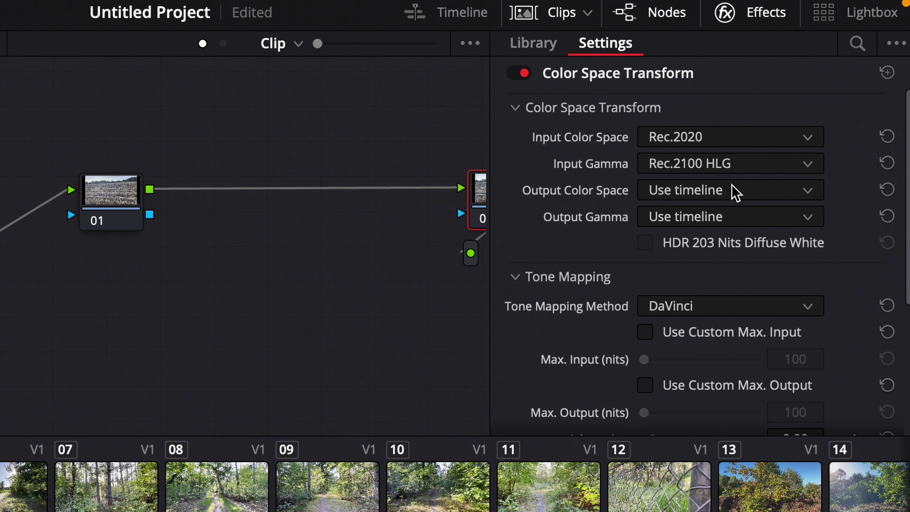
left_click(735, 191)
left_click(730, 218)
left_click(731, 219)
scroll(734, 355, "down", 7)
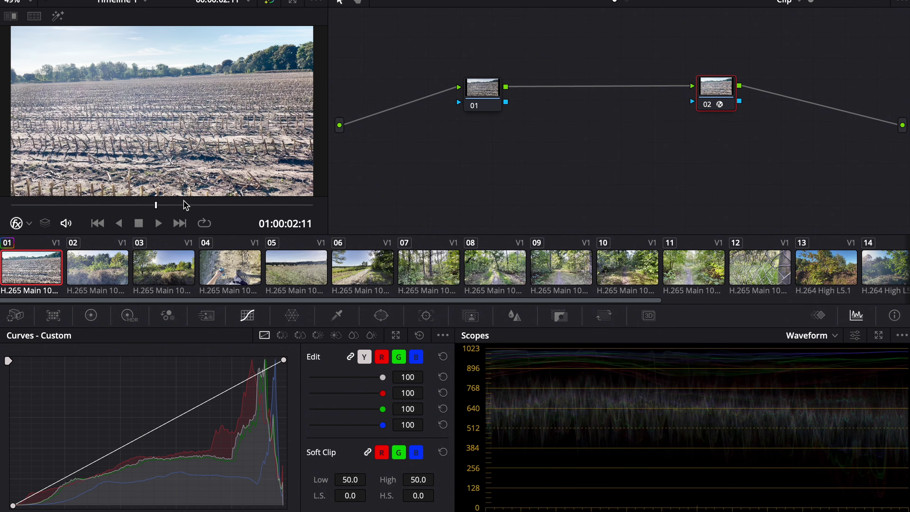
Step: Insert a node before the colour transform and pull its custom curve down to darken the image
left_click_drag(186, 205, 195, 208)
key("shift+s")
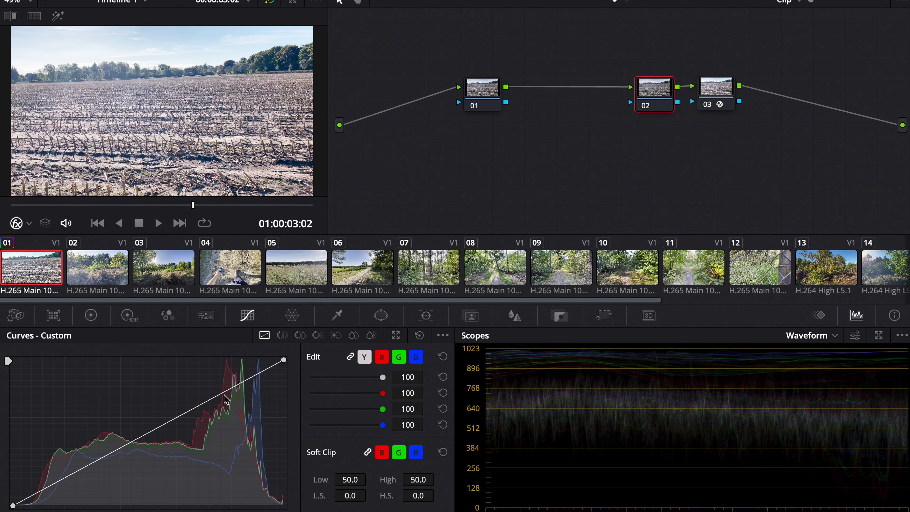
left_click_drag(225, 400, 216, 419)
Step: Apply the node grade across clips 02–07 and check the result on clips 02–05
left_click(45, 267)
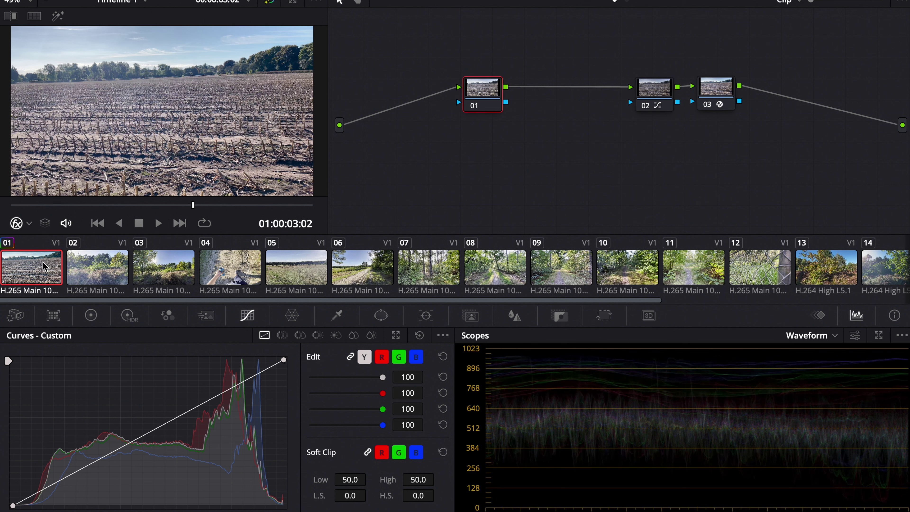
left_click_drag(45, 267, 628, 278)
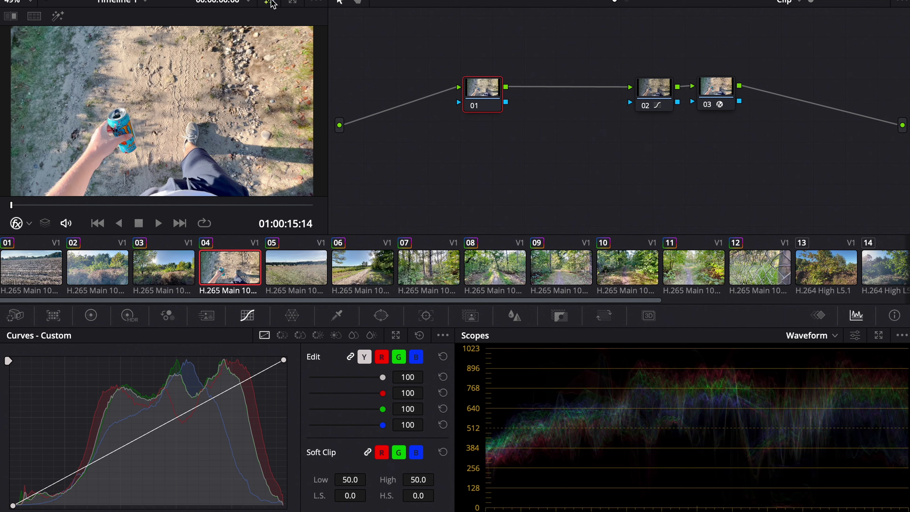
left_click(183, 274)
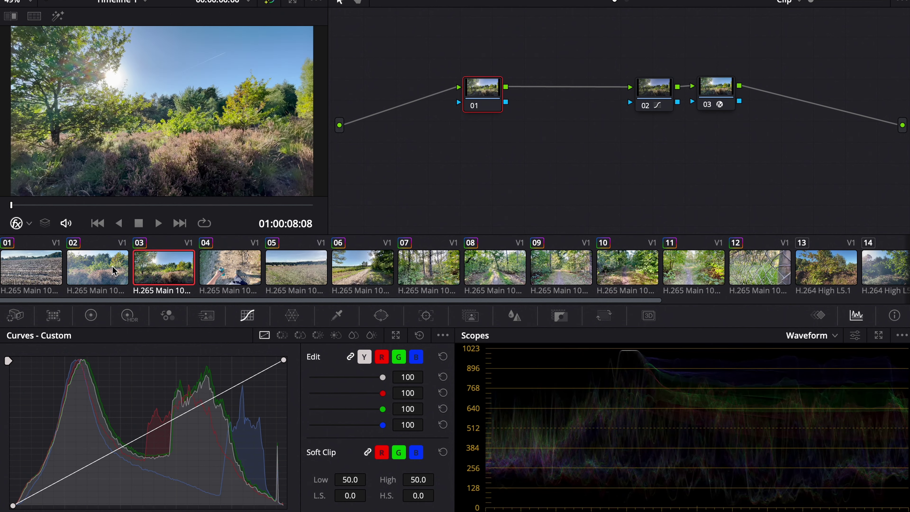
left_click(112, 267)
left_click(239, 267)
left_click(296, 267)
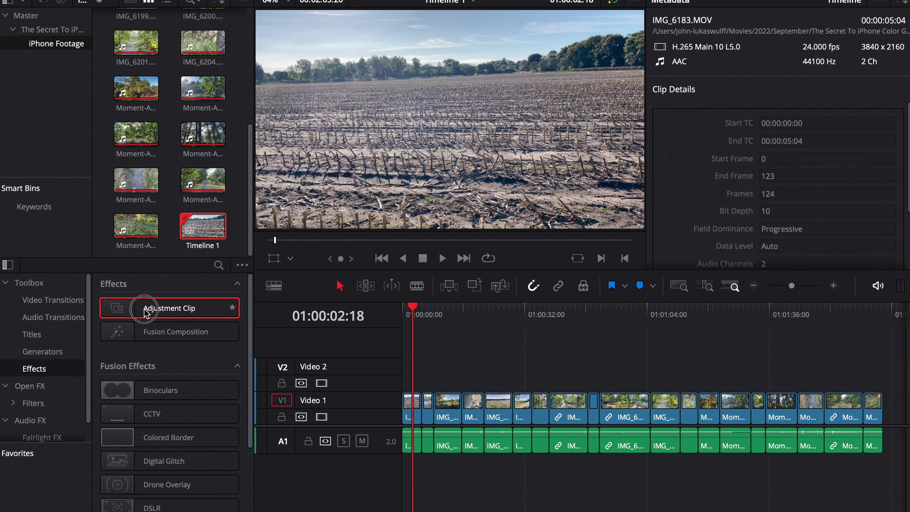
Step: Place an Adjustment Clip at the start of V2 and extend it to about 50 seconds
left_click_drag(145, 312, 785, 368)
key("shift+z")
left_click(650, 315)
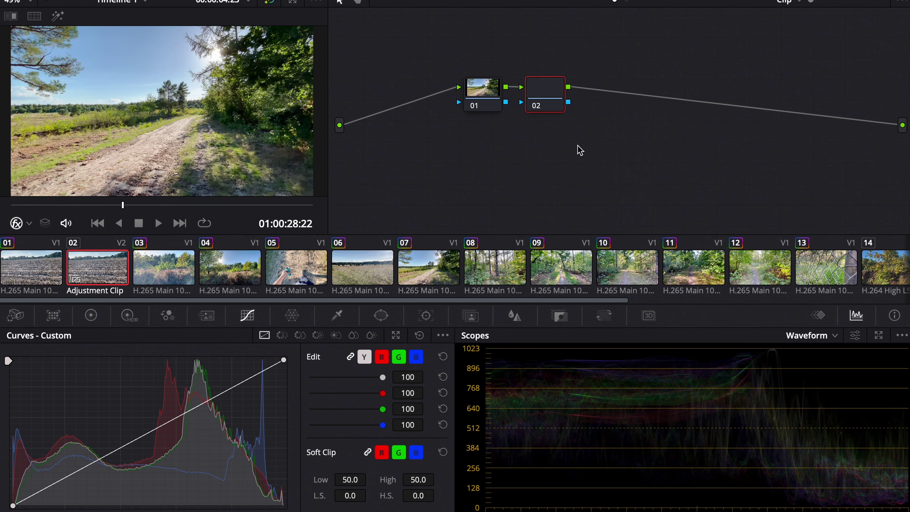
Step: Add a third node and label the adjustment clip's nodes PRIMARIES, LOG and HUE
key("alt+s")
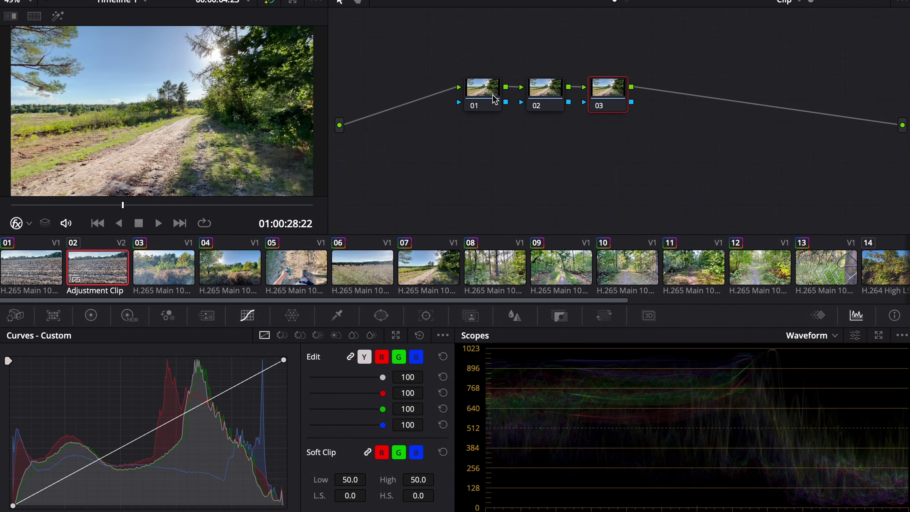
double_click(494, 100)
type("PRIMARIES")
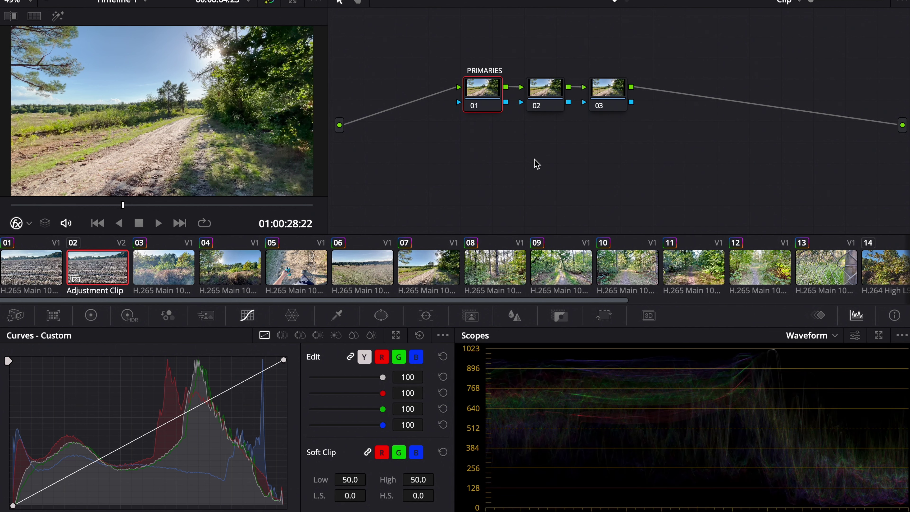
key("Tab")
type("L")
left_click(622, 88)
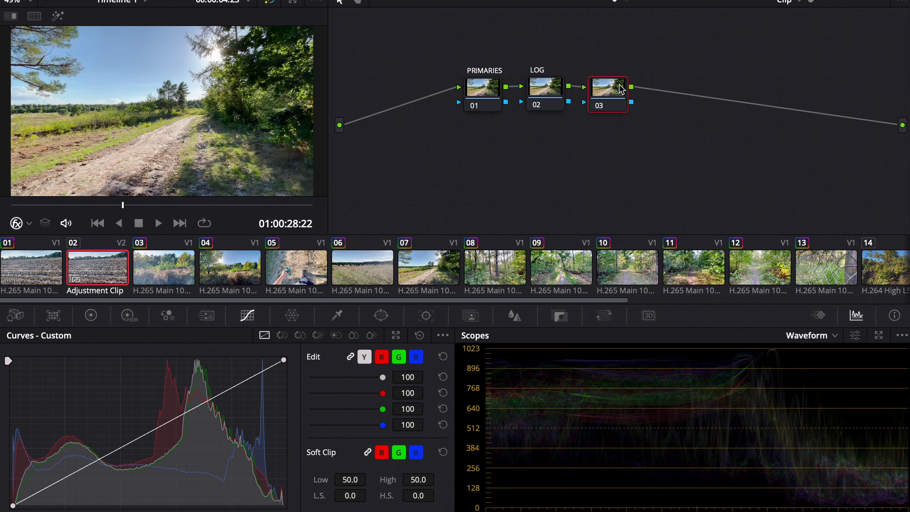
right_click(620, 86)
left_click(656, 111)
Step: In Hue vs Sat, boost blue saturation and slightly raise teal and orange saturation
left_click(286, 3)
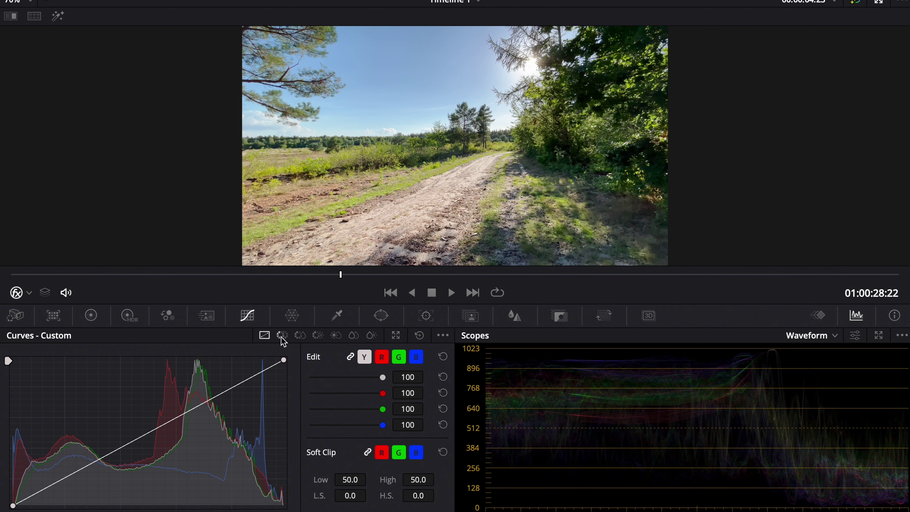
left_click(301, 335)
left_click_drag(300, 421, 300, 405)
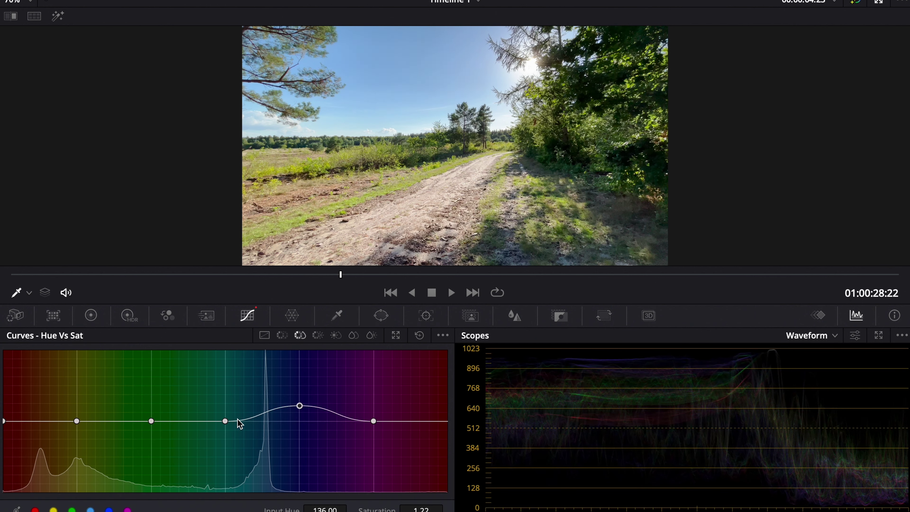
left_click_drag(225, 421, 230, 408)
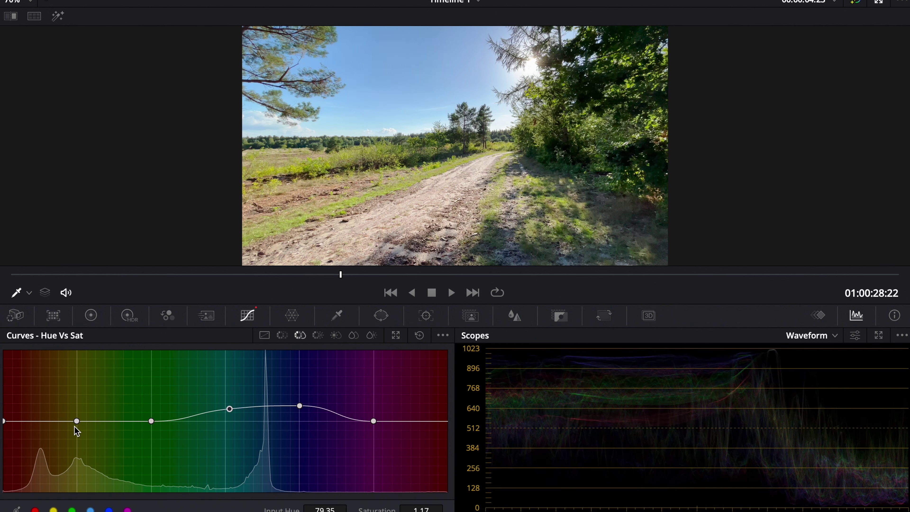
left_click_drag(77, 421, 77, 414)
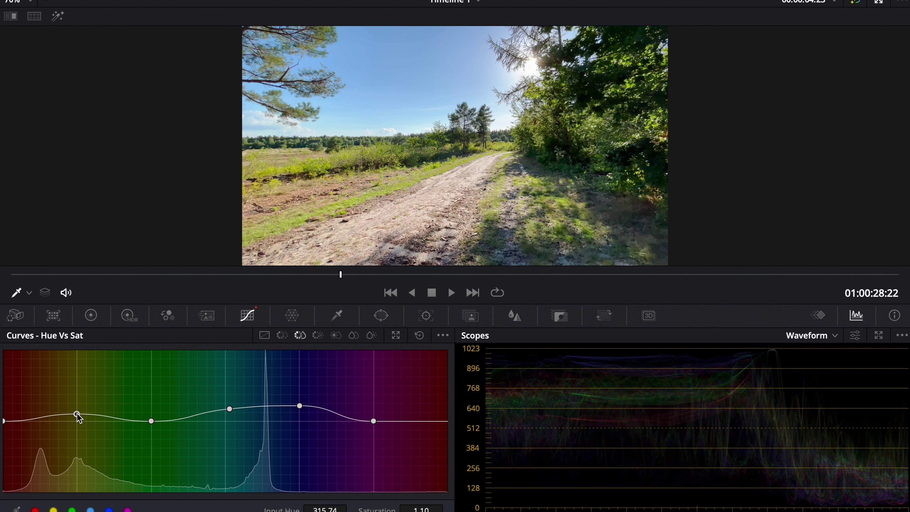
Step: In Hue vs Hue, rotate blues to 20, teals slightly negative and greens negative
left_click(282, 335)
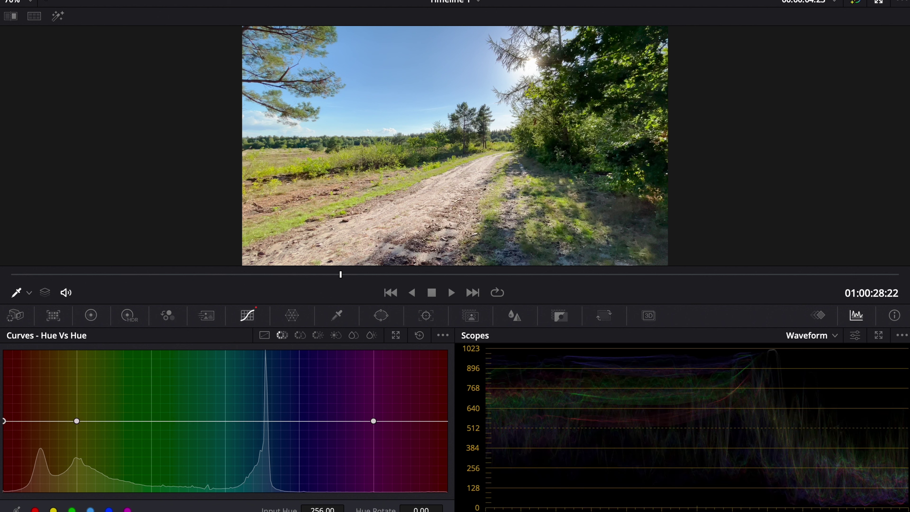
left_click(109, 509)
left_click_drag(300, 422, 301, 416)
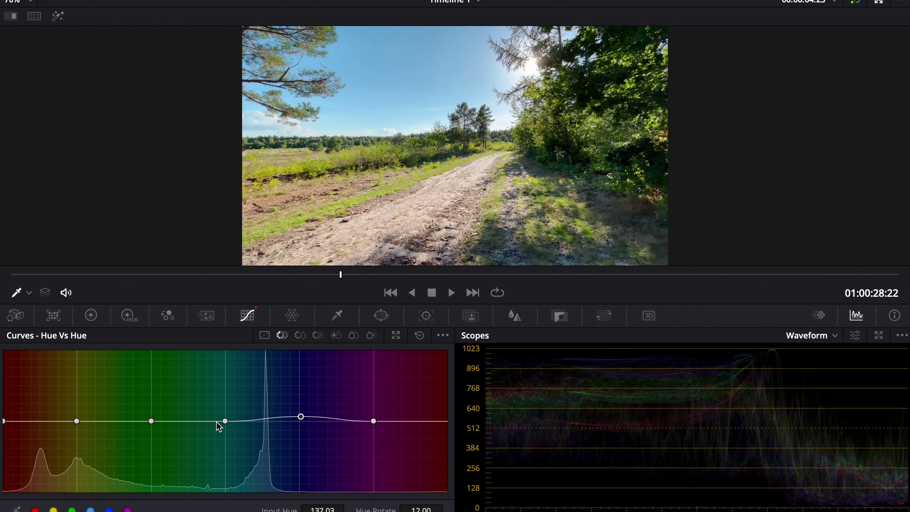
left_click_drag(225, 421, 225, 424)
left_click_drag(301, 417, 300, 414)
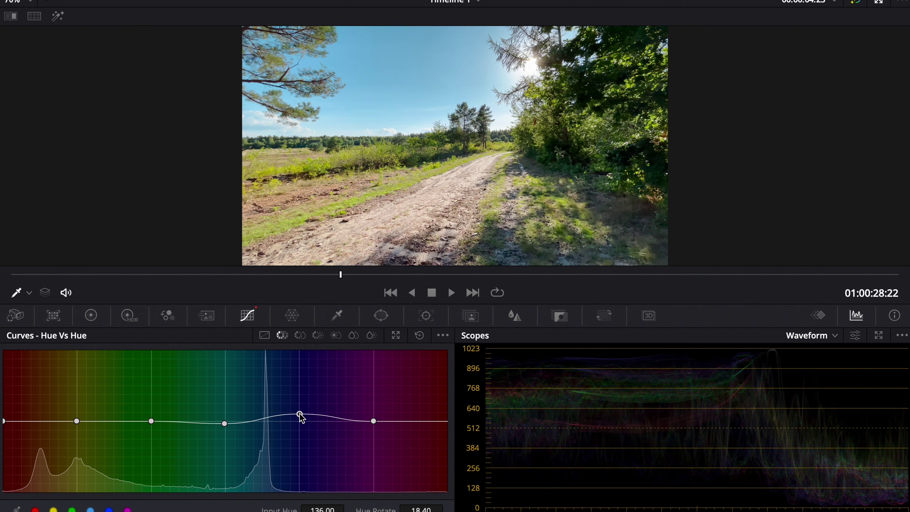
mouse_move(151, 421)
left_mouse_down()
mouse_move(152, 438)
mouse_move(145, 411)
left_mouse_up()
Step: On later forest shots, shift orange hues to yellow the foliage and refine the green rotation
left_click_drag(544, 275, 447, 274)
left_click_drag(145, 412, 143, 401)
left_click_drag(77, 421, 76, 416)
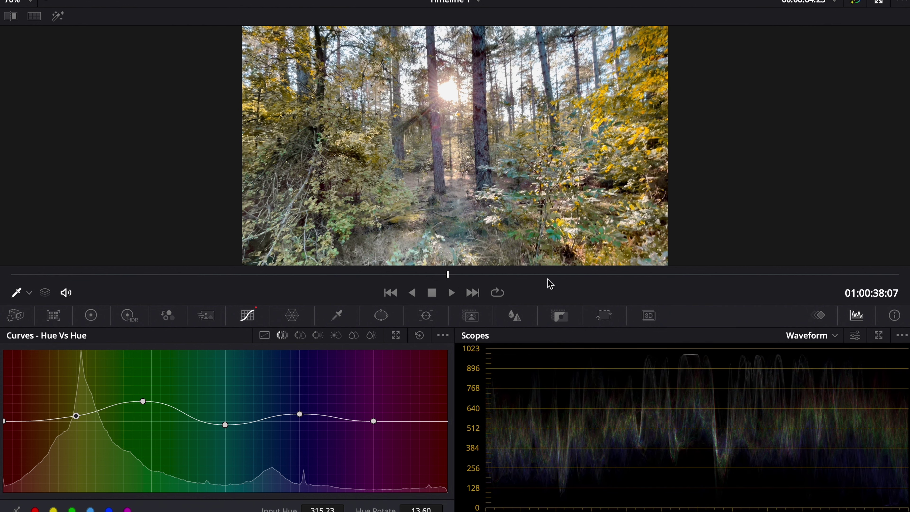
left_click(561, 275)
left_click_drag(76, 416, 76, 418)
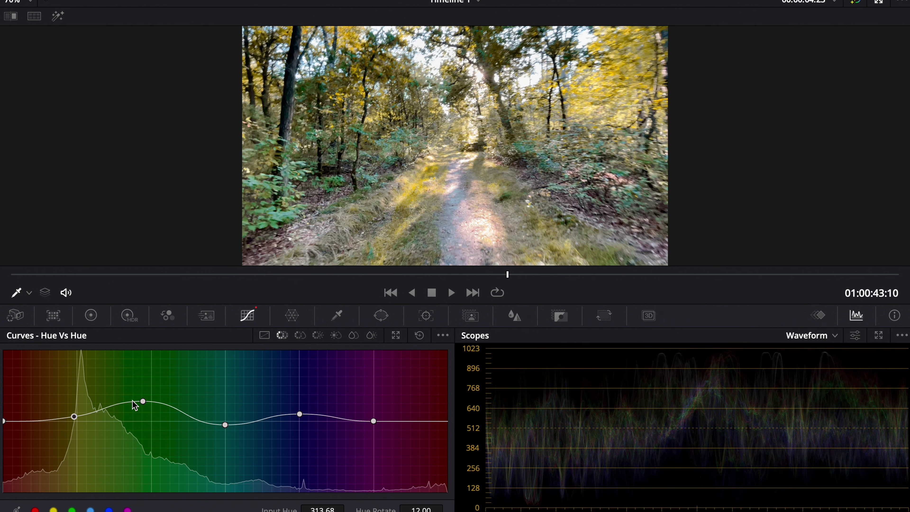
mouse_move(144, 407)
left_mouse_down()
mouse_move(142, 423)
mouse_move(139, 408)
left_mouse_up()
Step: Add a red-hue control point reset to zero rotation, then check the look on later shots
left_click(38, 423)
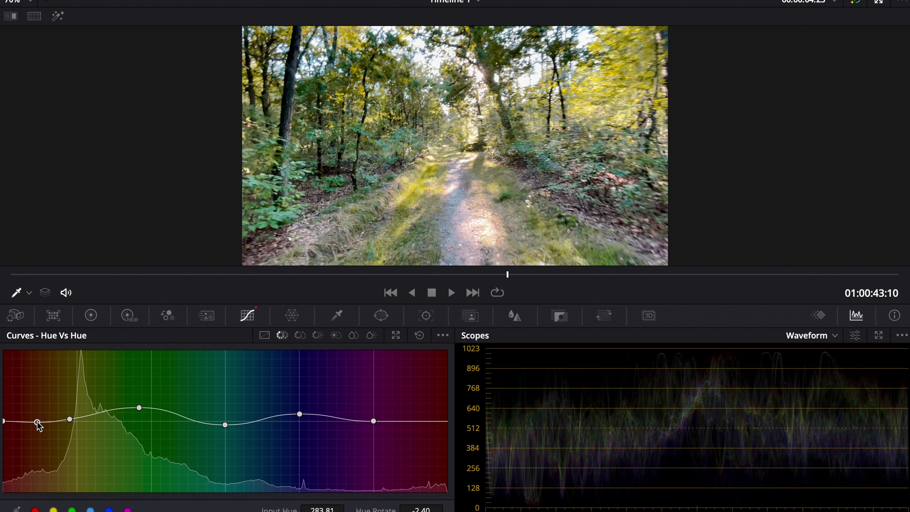
double_click(383, 509)
left_click_drag(560, 279, 600, 280)
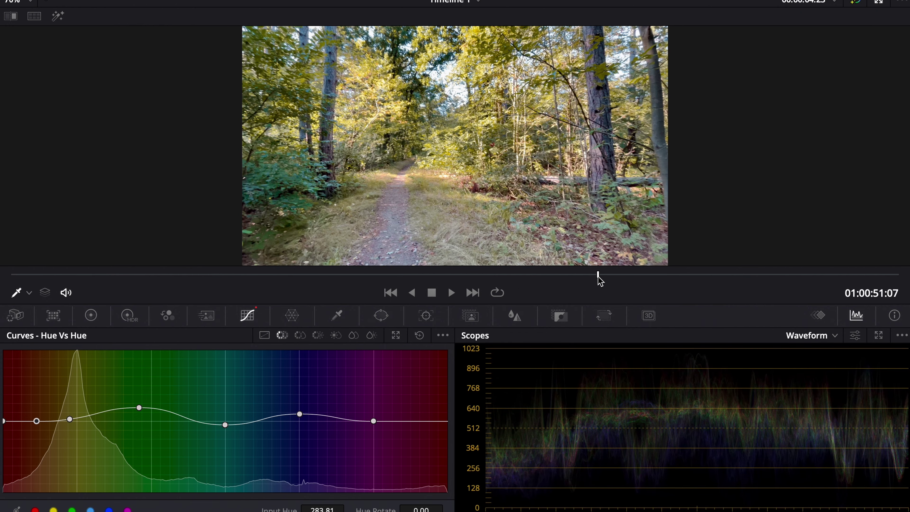
left_click(668, 274)
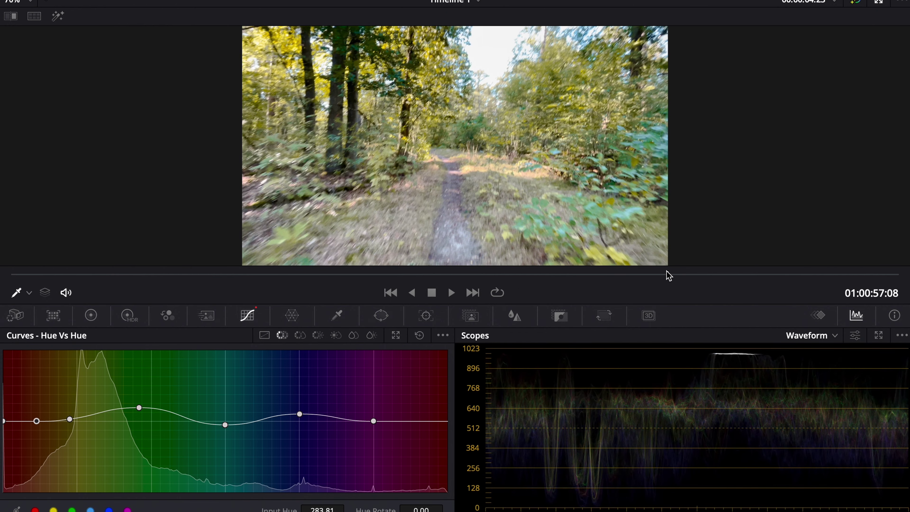
left_click_drag(706, 277, 733, 272)
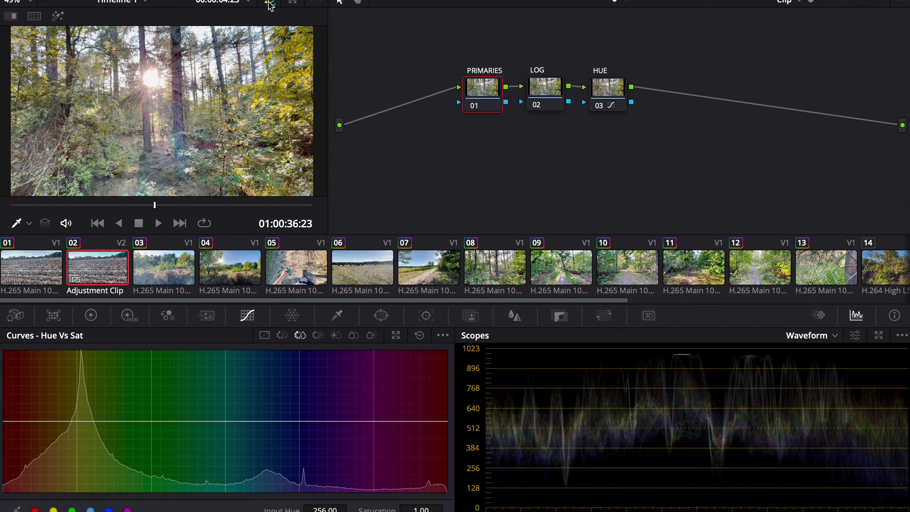
Step: Set PRIMARIES Lift to -0.08/0.02/0.03 and Gamma to 0.04/-0.01/-0.04 for a cool-shadow, warm-midtone look
left_click(290, 3)
left_click(91, 315)
left_click_drag(59, 423, 59, 426)
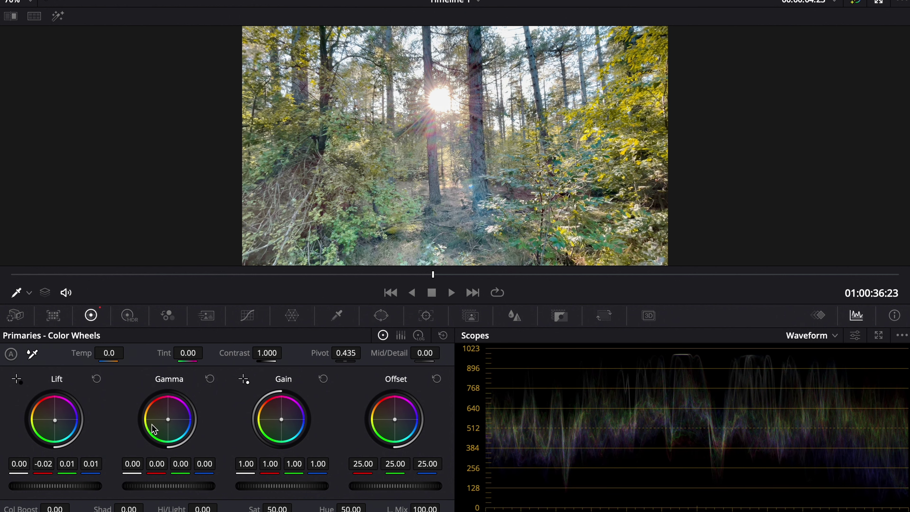
left_click_drag(154, 429, 156, 402)
left_click_drag(165, 274, 183, 279)
left_click_drag(57, 420, 57, 427)
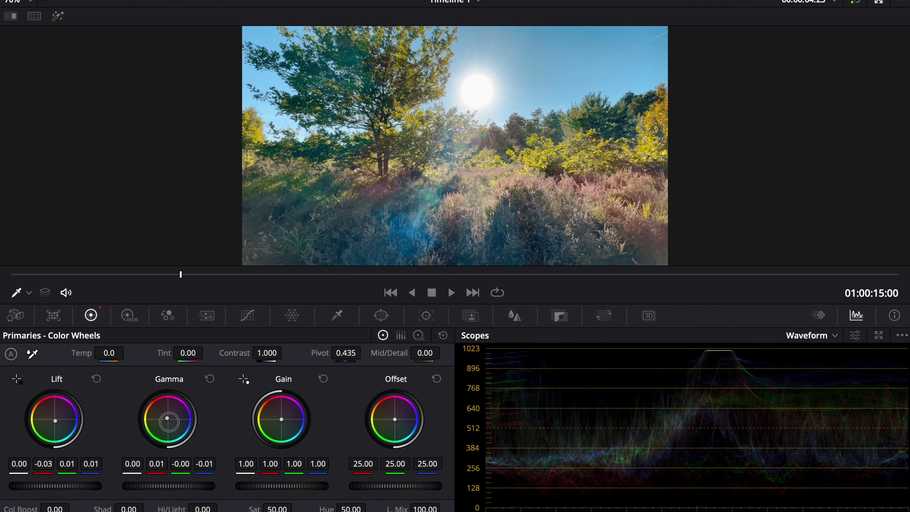
left_click_drag(169, 422, 162, 413)
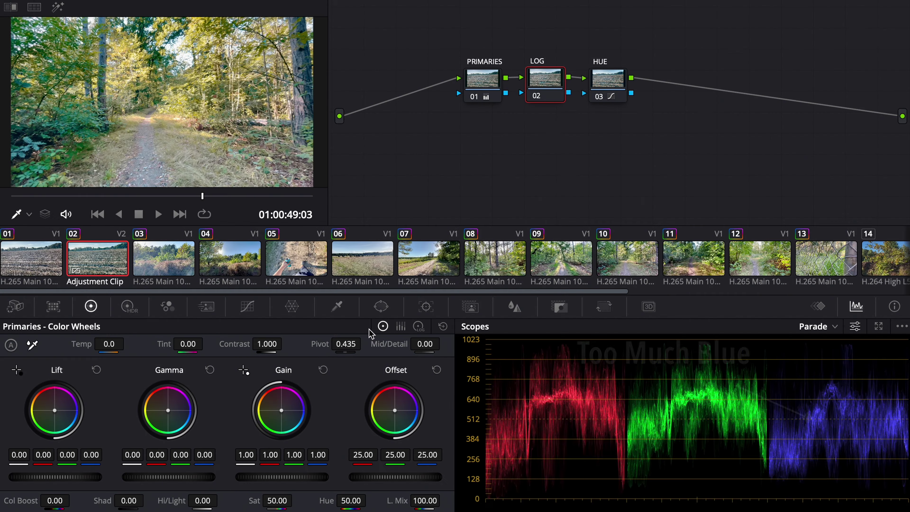
Step: On the LOG node's Log wheels, push the Shadow wheel toward orange and widen the shadow range
left_click(418, 326)
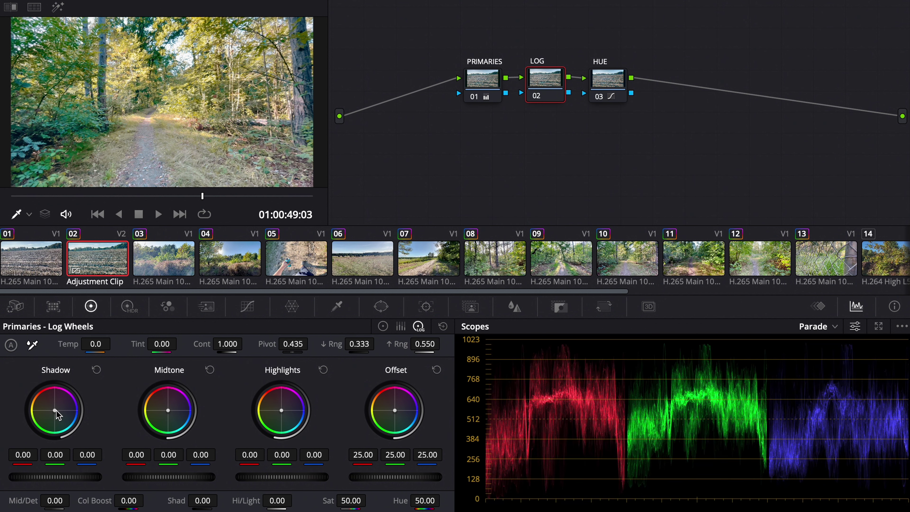
left_click_drag(57, 414, 58, 407)
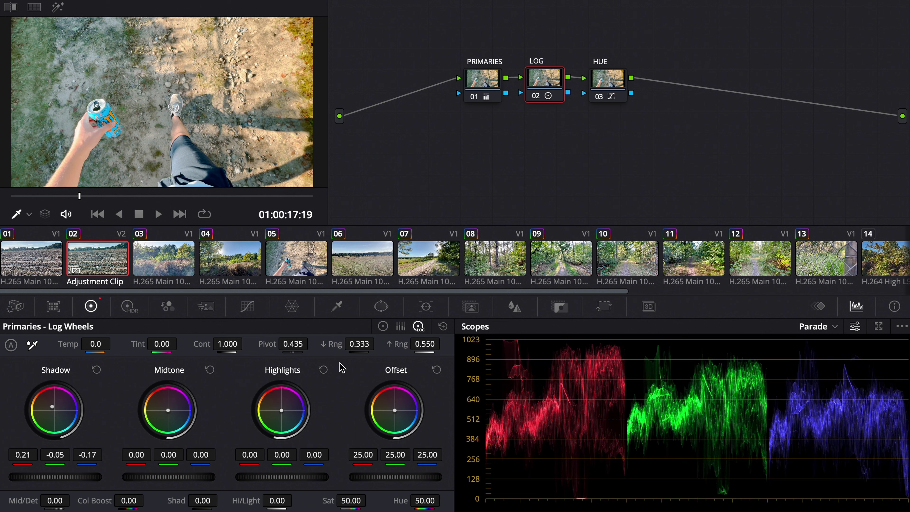
mouse_move(366, 347)
left_mouse_down()
mouse_move(353, 339)
mouse_move(382, 339)
mouse_move(358, 335)
mouse_move(369, 338)
left_mouse_up()
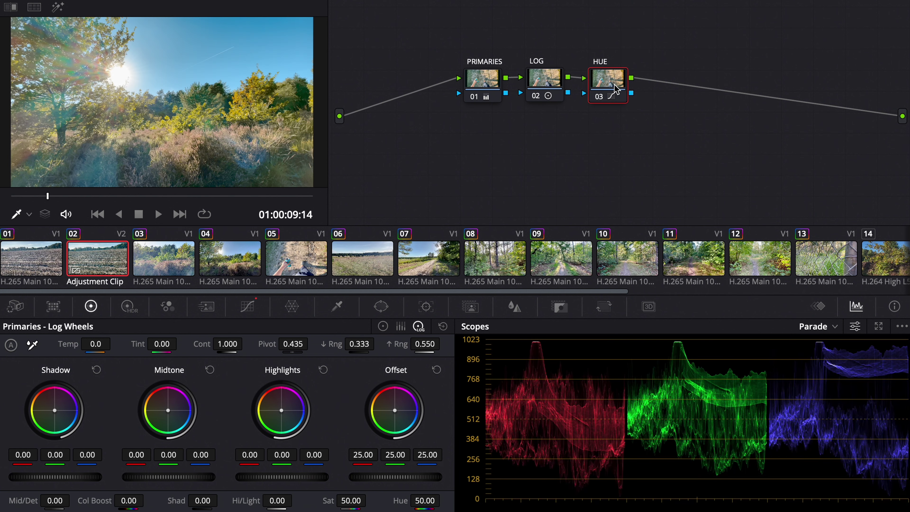
Step: Add a serial node after HUE and label it ADJ
key("alt+s")
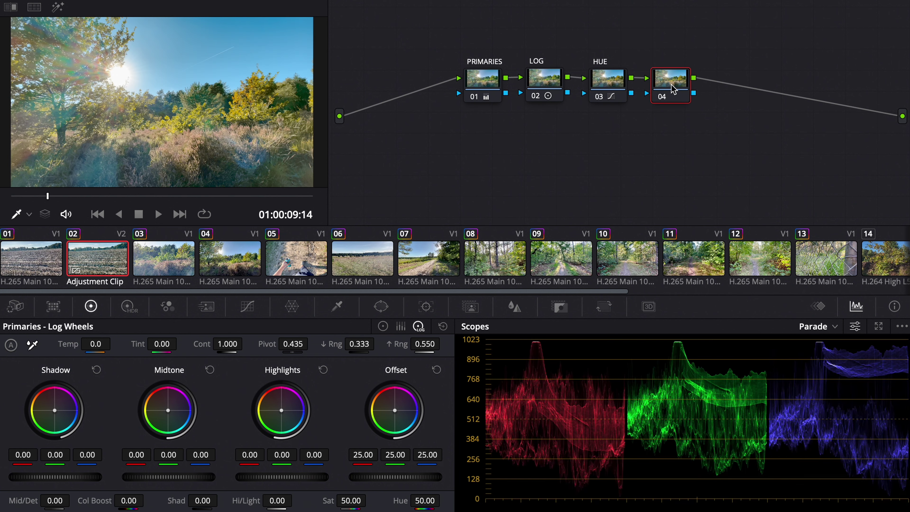
right_click(671, 86)
left_click(689, 113)
Step: Give ADJ a custom contrast curve with shadow and highlight points and Low Soft at 22.5
left_click(253, 305)
left_click(265, 326)
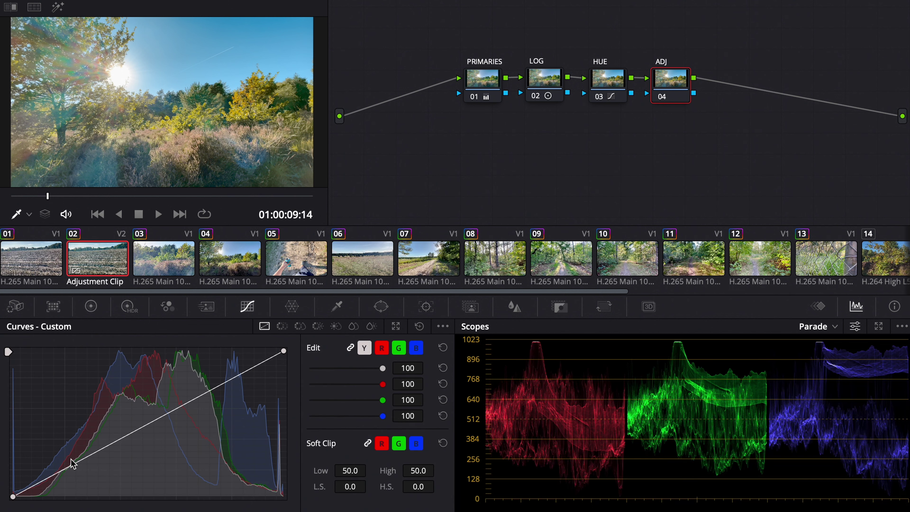
left_click_drag(73, 463, 81, 478)
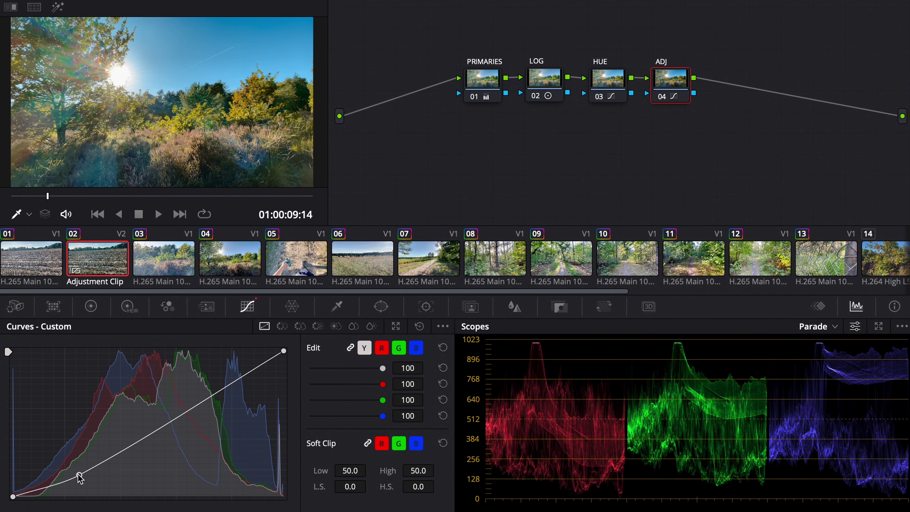
left_click_drag(187, 413, 183, 404)
left_click(17, 196)
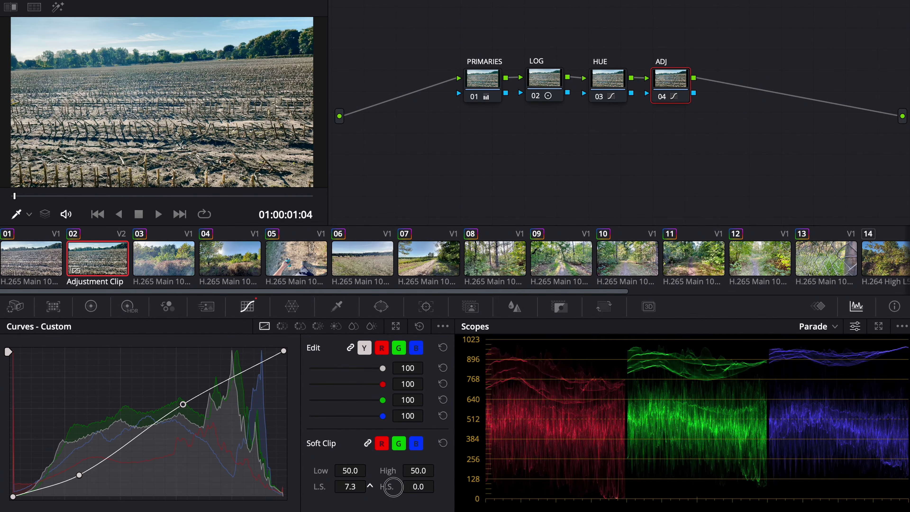
left_click_drag(393, 487, 490, 479)
left_click(75, 196)
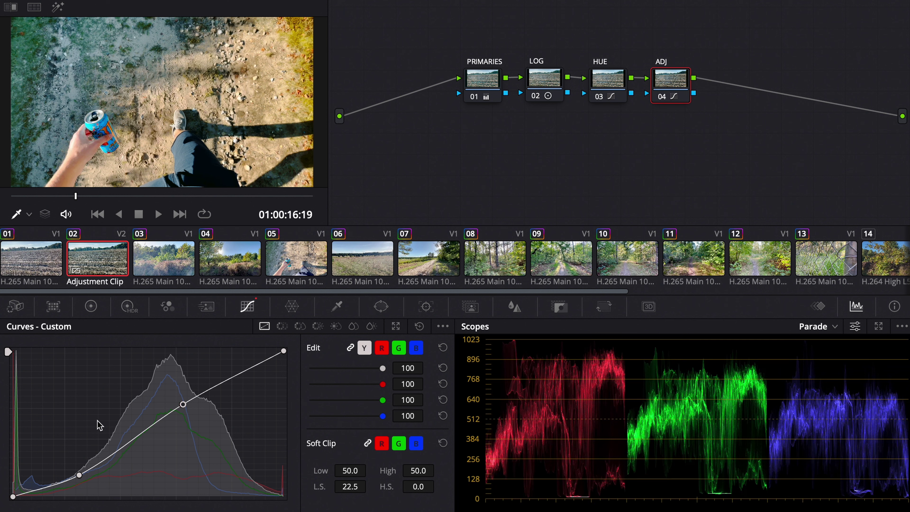
left_click_drag(79, 476, 73, 470)
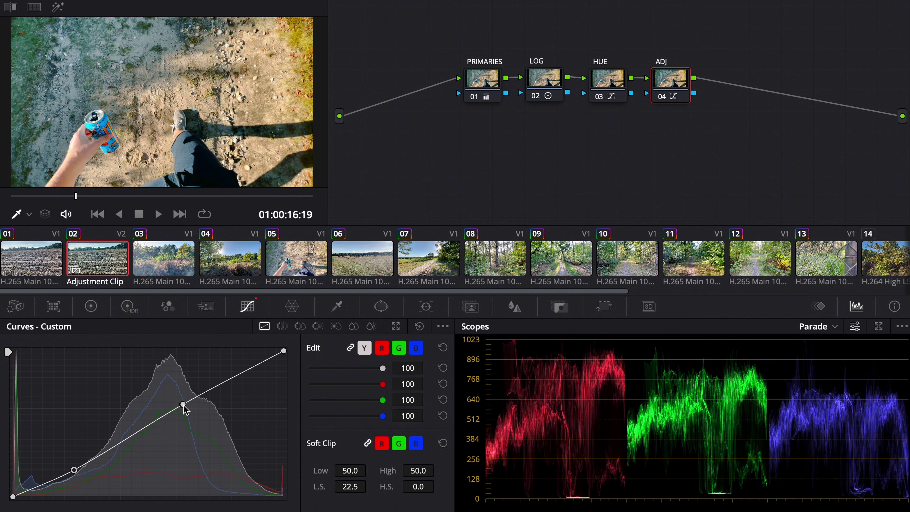
left_click_drag(184, 407, 178, 402)
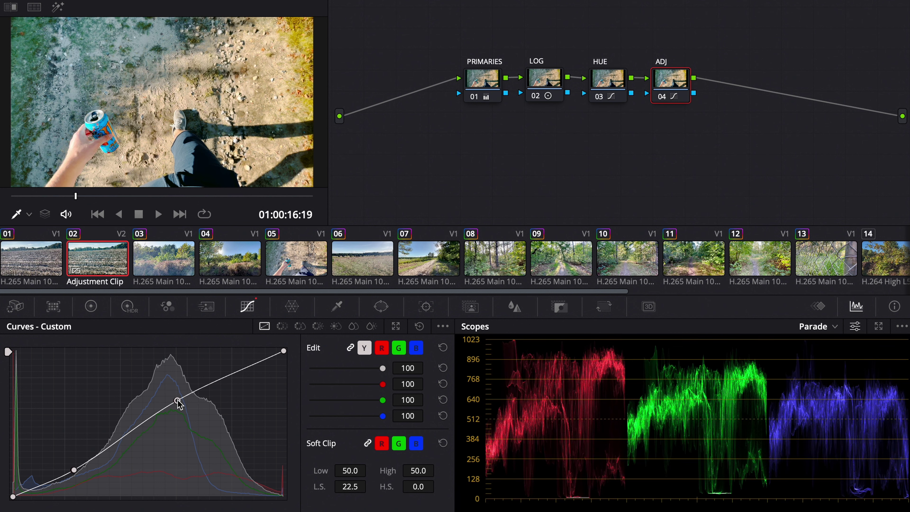
left_click(133, 196)
Step: Reduce the LOG node's shadow warmth, then reset the Shadow balance to neutral
left_click(545, 82)
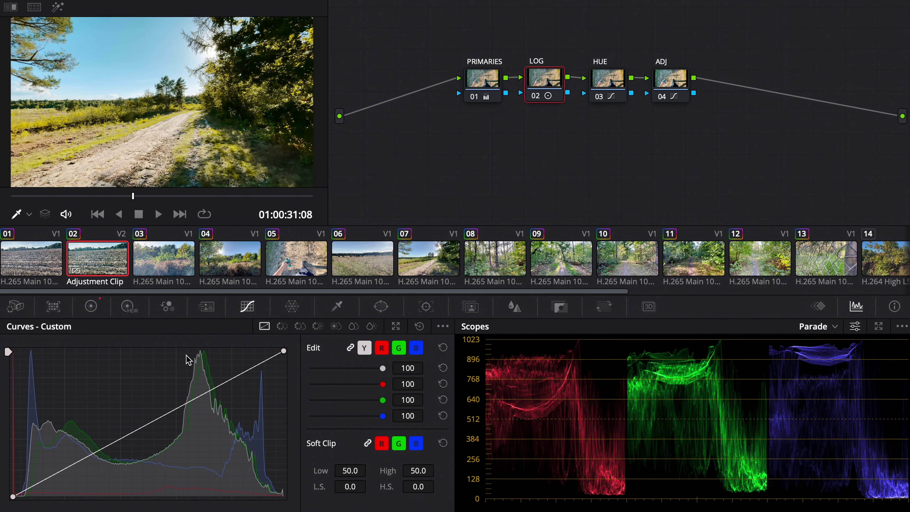
left_click(93, 305)
left_click_drag(55, 411, 57, 414)
double_click(59, 419)
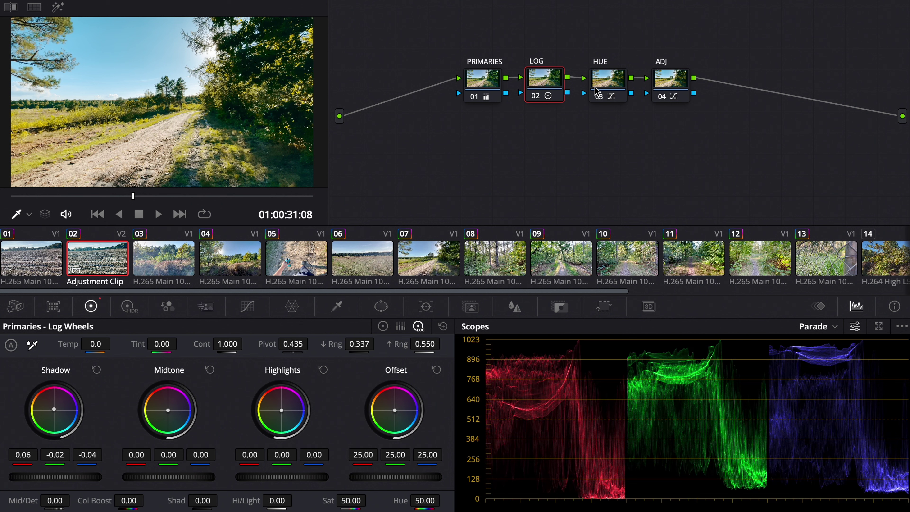
Step: On the HUE node, nudge the red hues and lift saturation near hue 82 to about 1.24
left_click(605, 86)
left_click(257, 307)
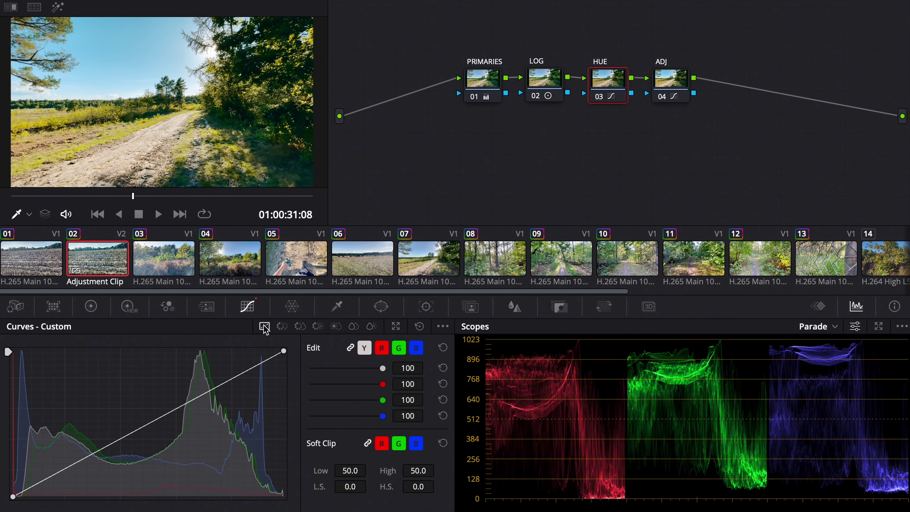
left_click(283, 326)
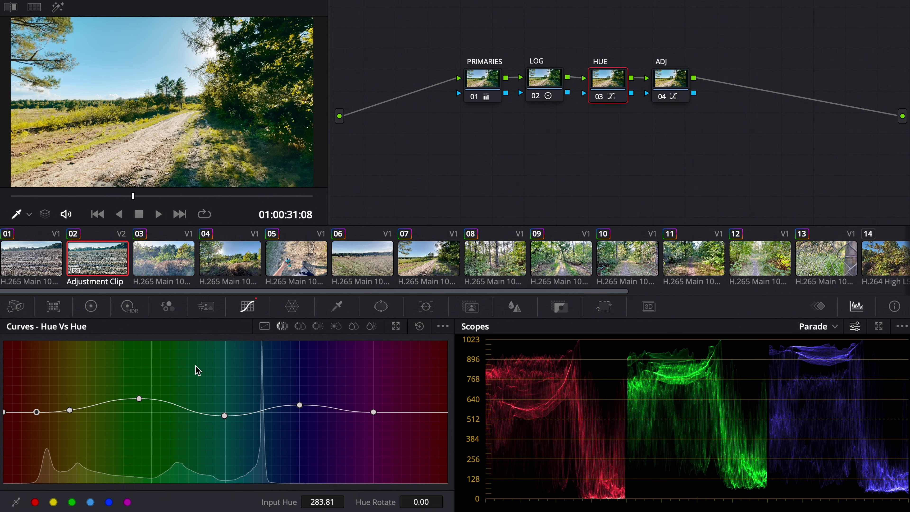
left_click_drag(139, 399, 132, 406)
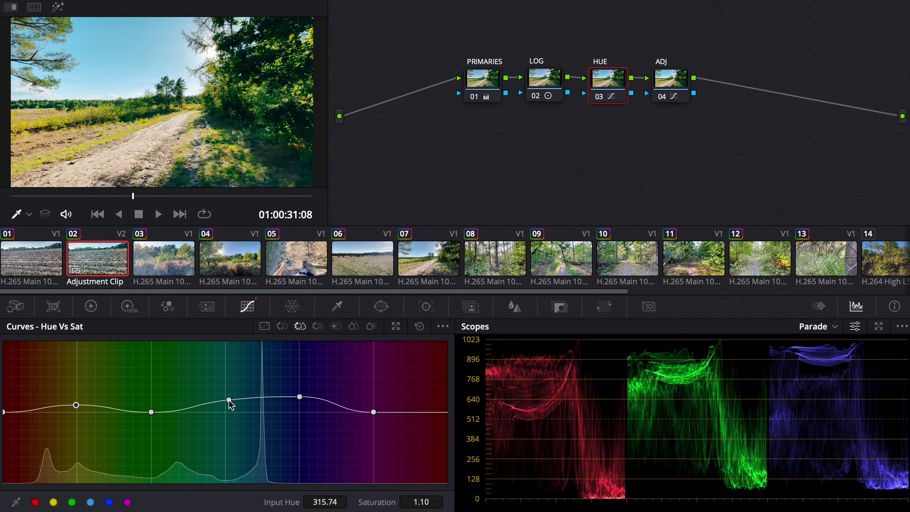
mouse_move(229, 403)
left_mouse_down()
mouse_move(226, 417)
mouse_move(224, 392)
mouse_move(223, 434)
mouse_move(232, 394)
left_mouse_up()
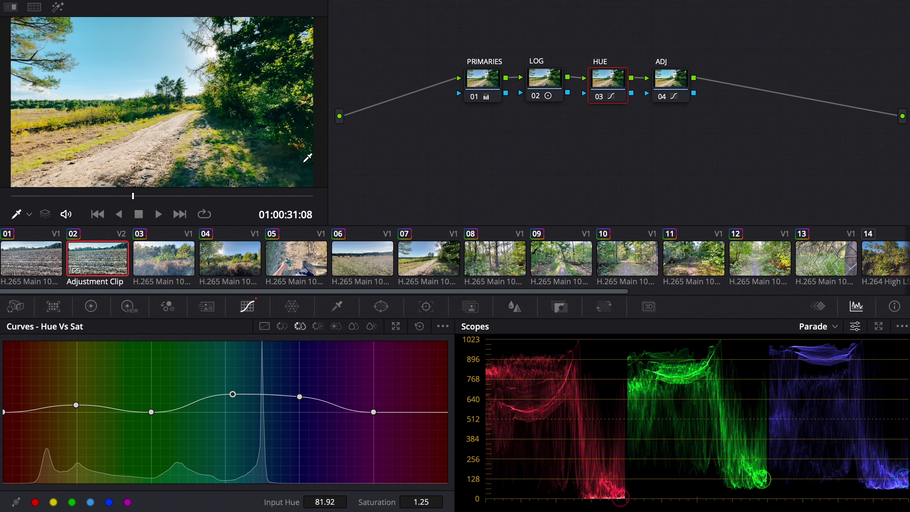
left_click_drag(231, 402, 219, 437)
Step: On the ADJ node's Custom curve, lift the shadow point and nudge the highlight point
left_click(670, 78)
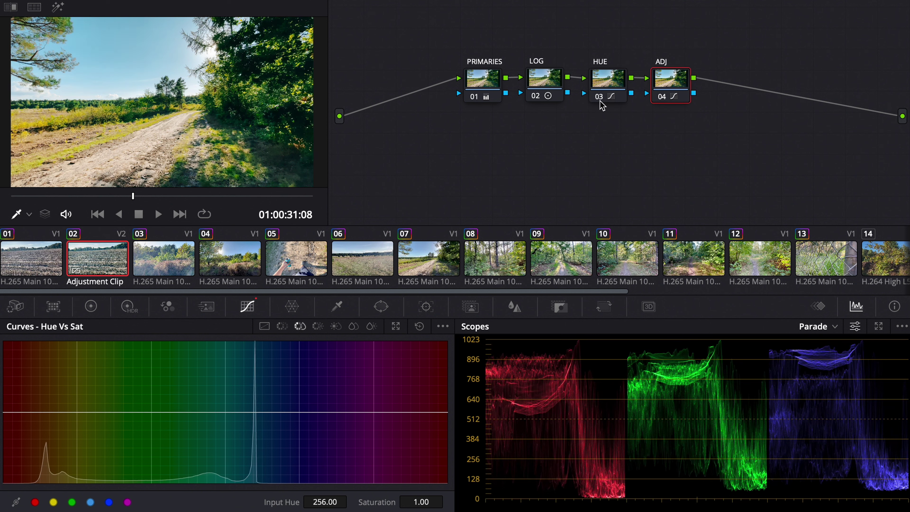
left_click(264, 327)
left_click_drag(73, 472, 73, 465)
left_click_drag(179, 401, 177, 402)
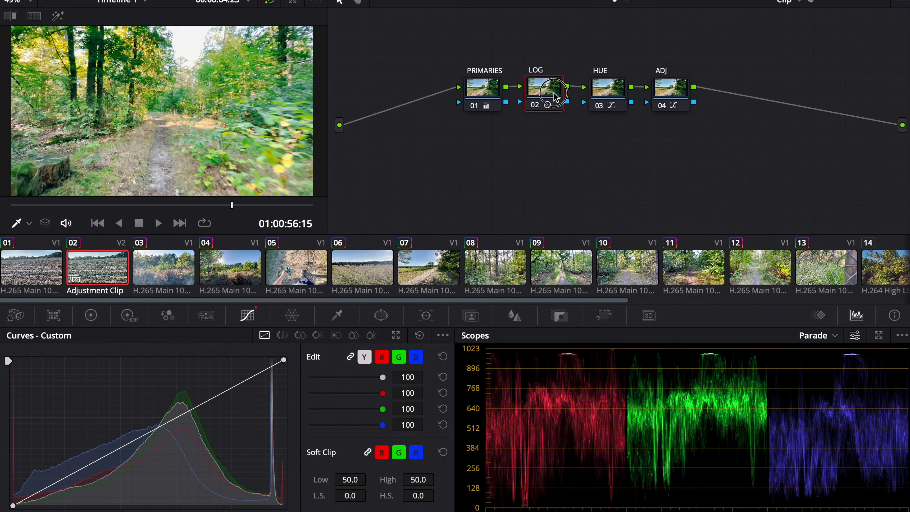
Step: Warm the LOG node's Shadow wheel slightly and compare the can-holding shot against the ungraded image
left_click(555, 97)
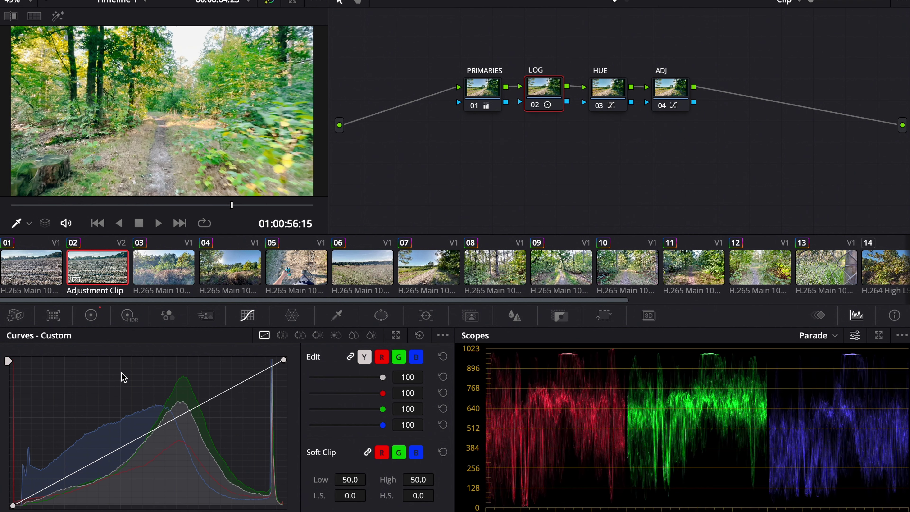
left_click(92, 321)
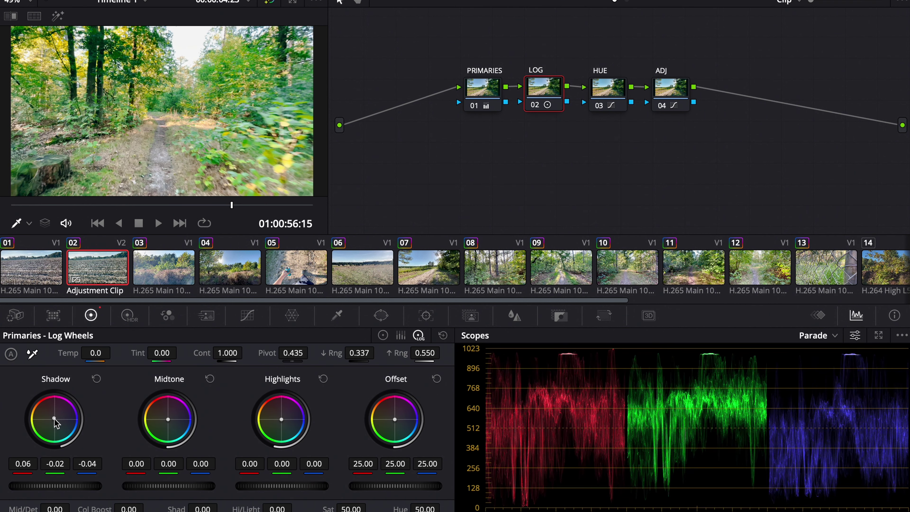
left_click_drag(54, 419, 55, 409)
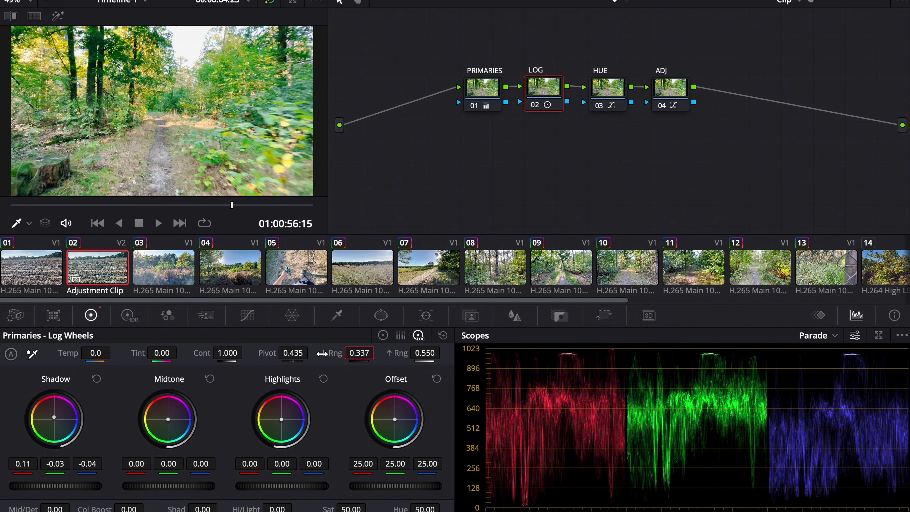
left_click(85, 205)
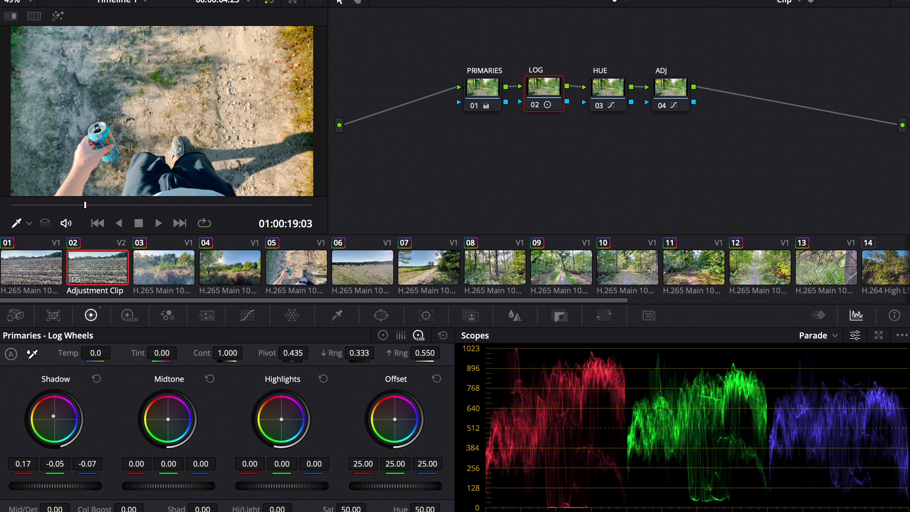
left_click(269, 2)
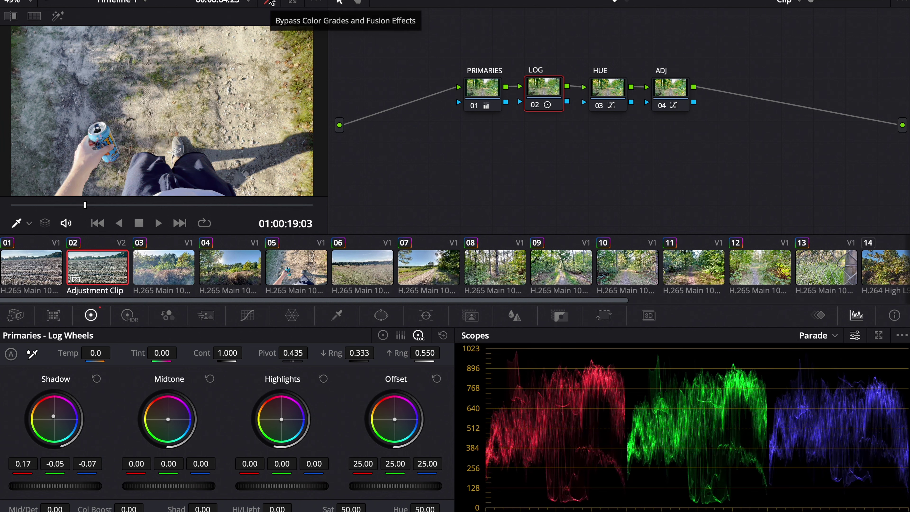
left_click(269, 2)
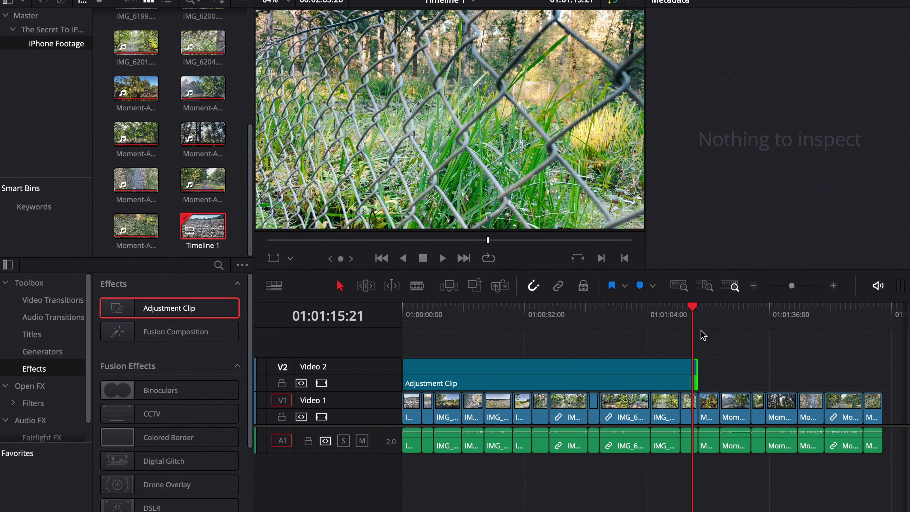
Step: Scrub the playhead past the adjustment clip to check the later clips' bit depth
left_click_drag(693, 315, 845, 319)
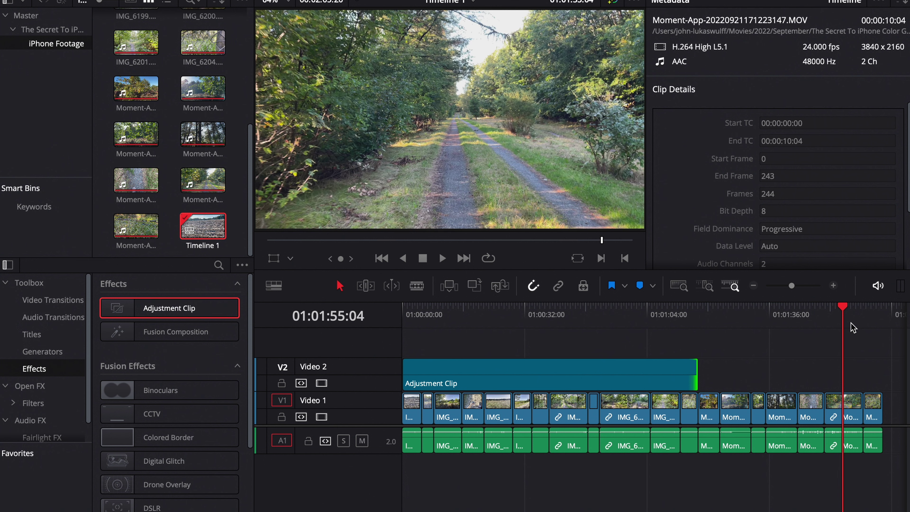
scroll(854, 327, "right", 5)
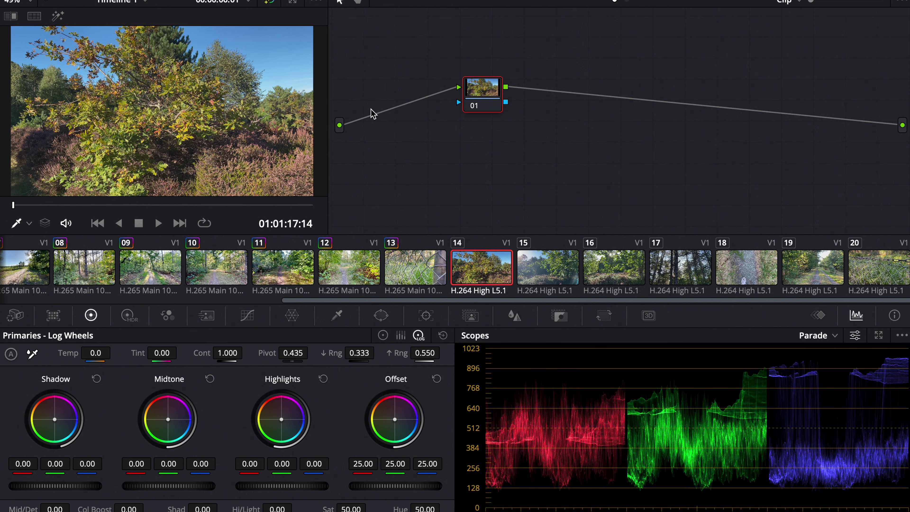
Step: Add a serial node after node 01, then label the nodes, naming the second one CONTRAST
key("alt+s")
right_click(486, 95)
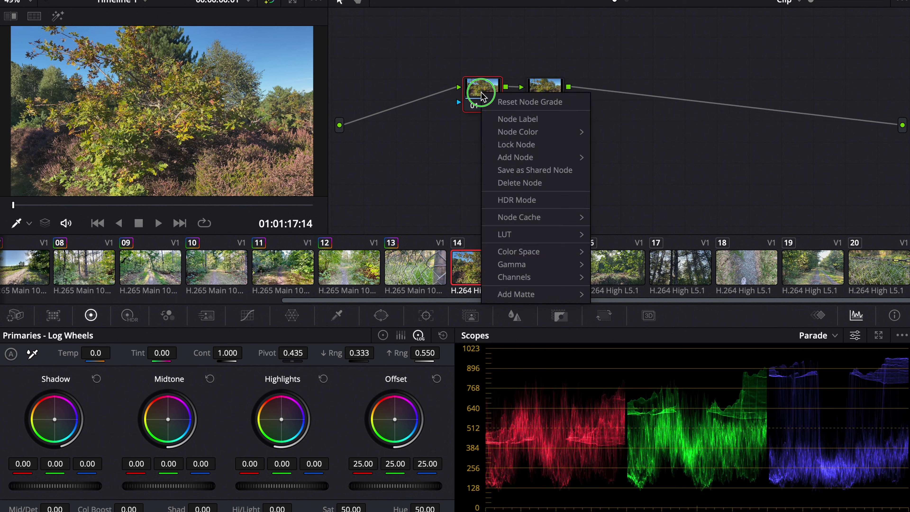
left_click(496, 118)
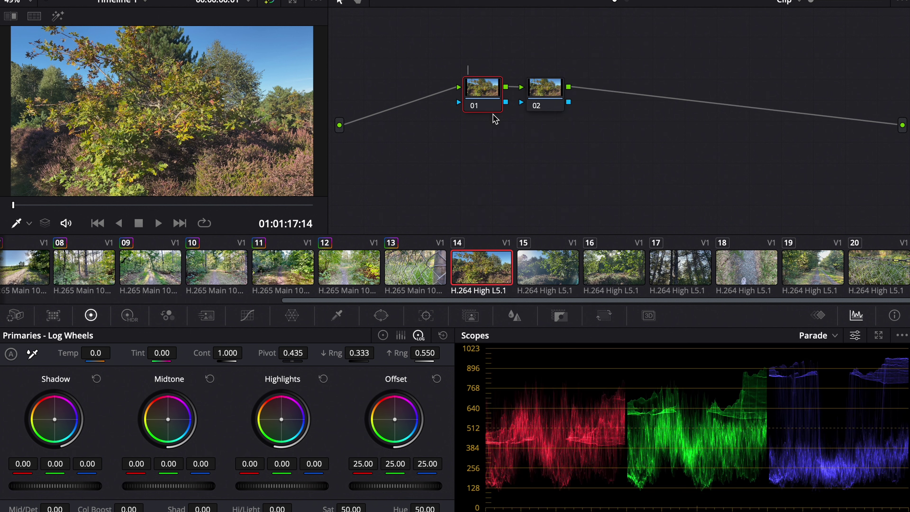
right_click(544, 103)
left_click(561, 125)
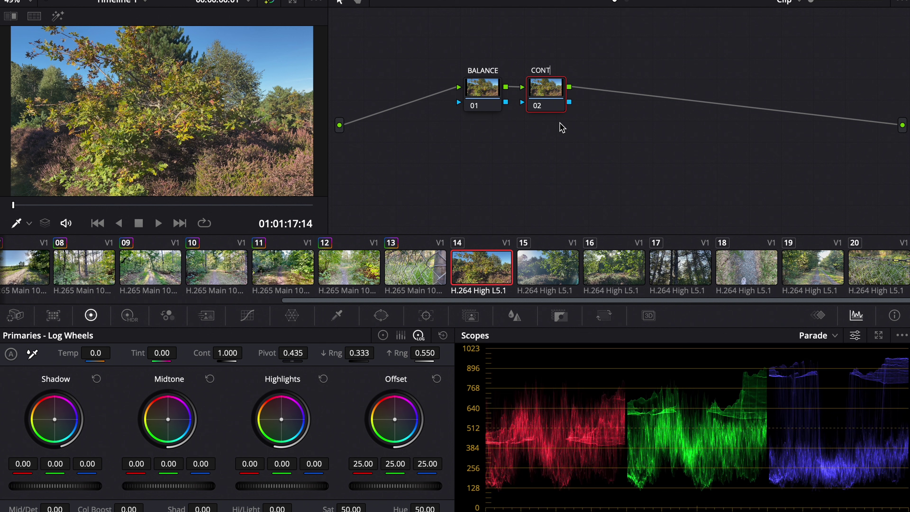
Step: Raise the CONTRAST node's contrast to 1.194 and compare it with the ungraded image
left_click(383, 335)
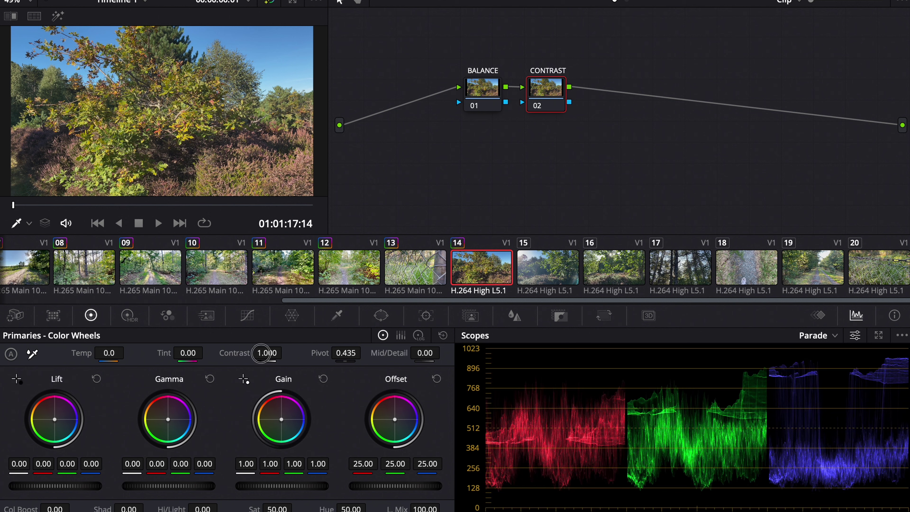
left_click_drag(261, 353, 323, 351)
left_click_drag(268, 205, 262, 208)
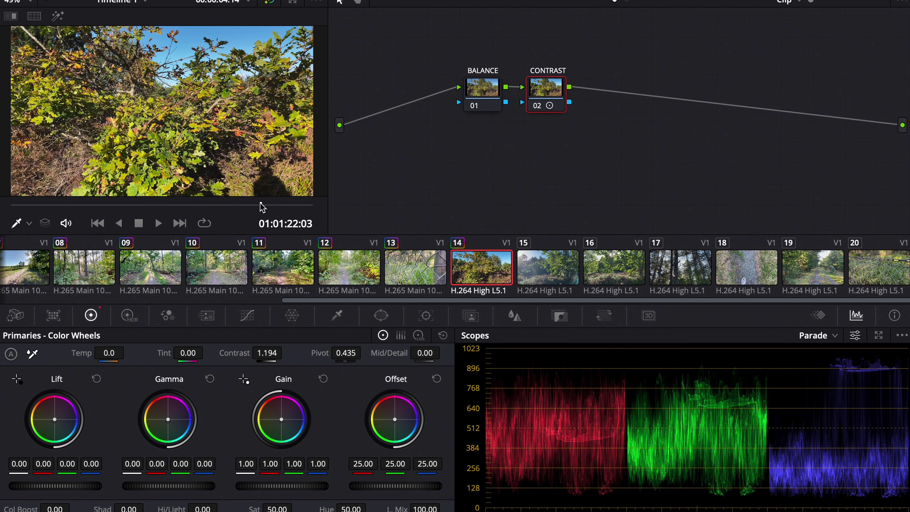
left_click(269, 3)
left_click(269, 2)
Step: Apply the previous clip's grade to clip 15 and move on to the next clip
left_click(569, 286)
key("equal")
left_click(681, 272)
Step: Copy the BALANCE/CONTRAST grade onto the following clips up to clip 19
key("equal")
left_click(774, 271)
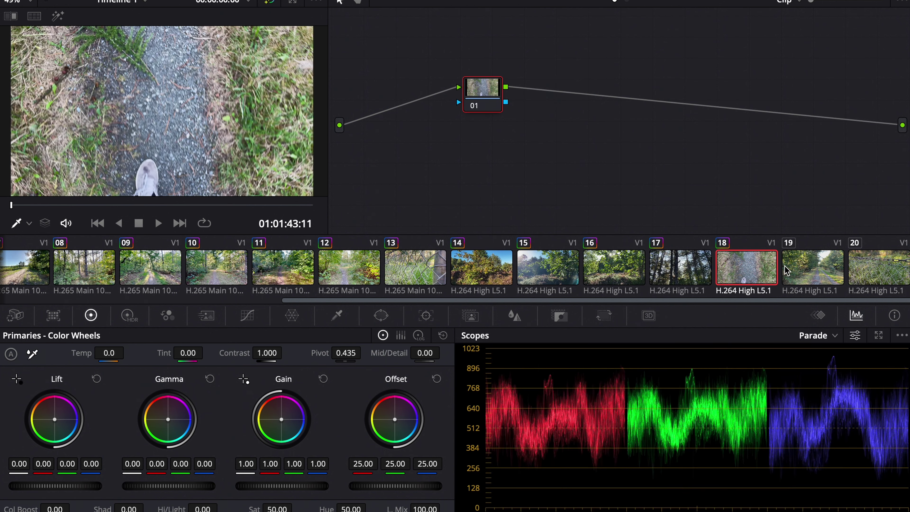
left_click(787, 271)
key("equal")
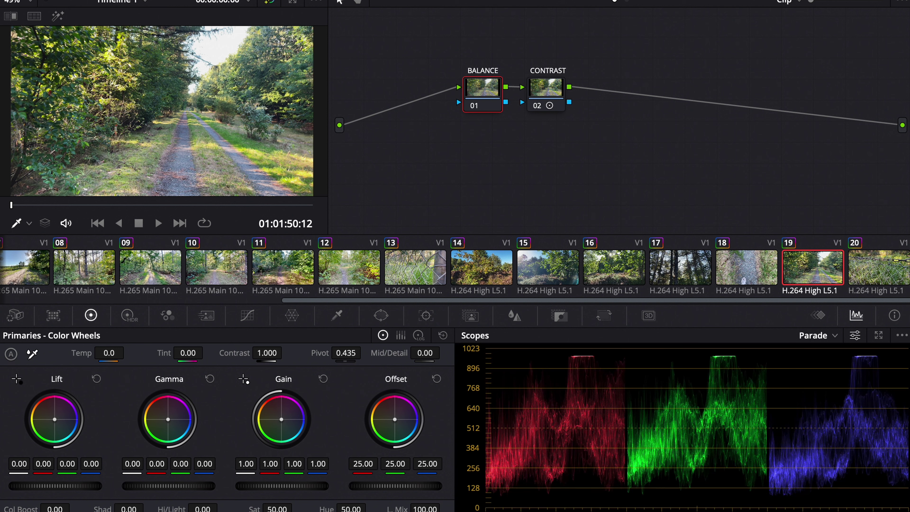
Step: Boost clip 19's saturation to about 60 and warm its Offset balance
left_click_drag(275, 509, 304, 508)
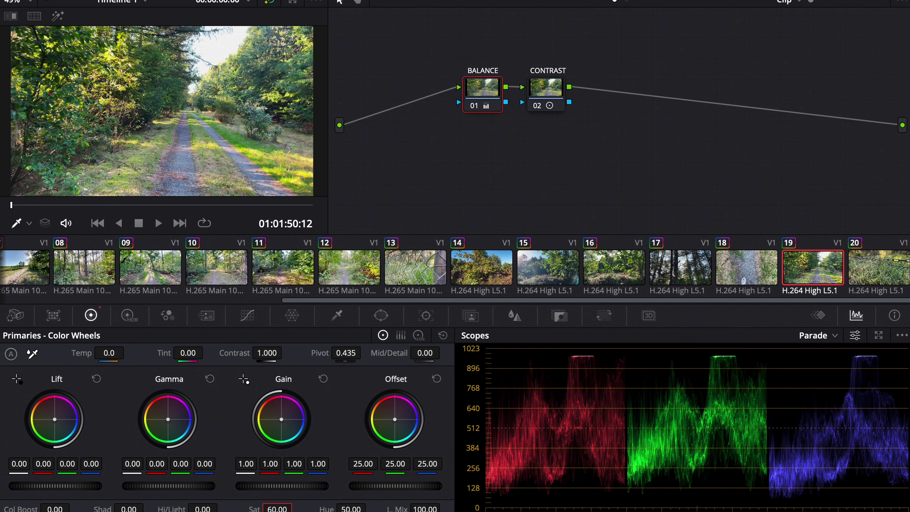
left_click(189, 205)
left_click(222, 205)
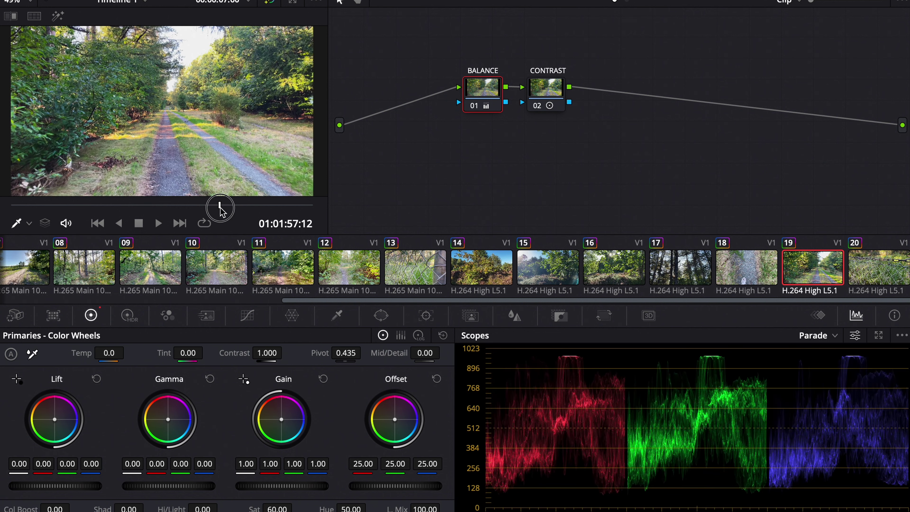
mouse_move(236, 212)
left_mouse_down()
mouse_move(246, 212)
mouse_move(235, 212)
left_mouse_up()
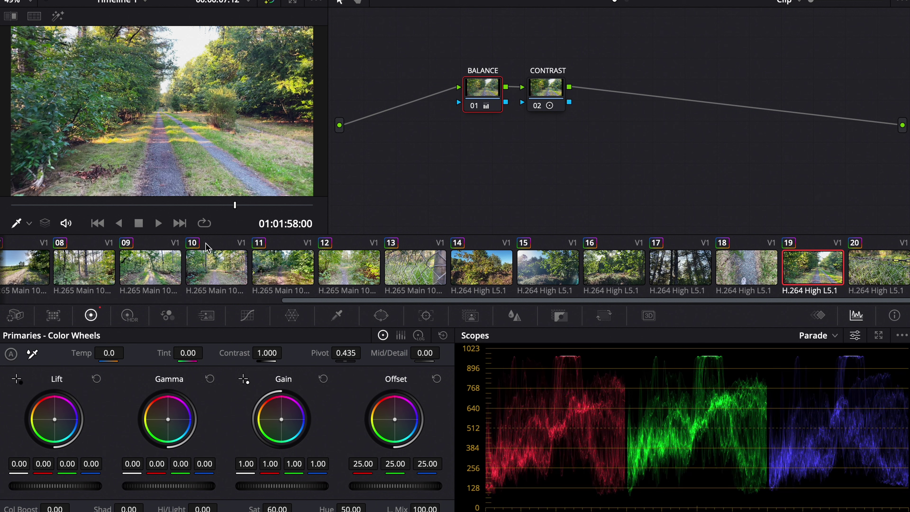
left_click_drag(397, 424, 383, 418)
Step: Fine-tune the Offset balance on clip 18's BALANCE node
key("Up")
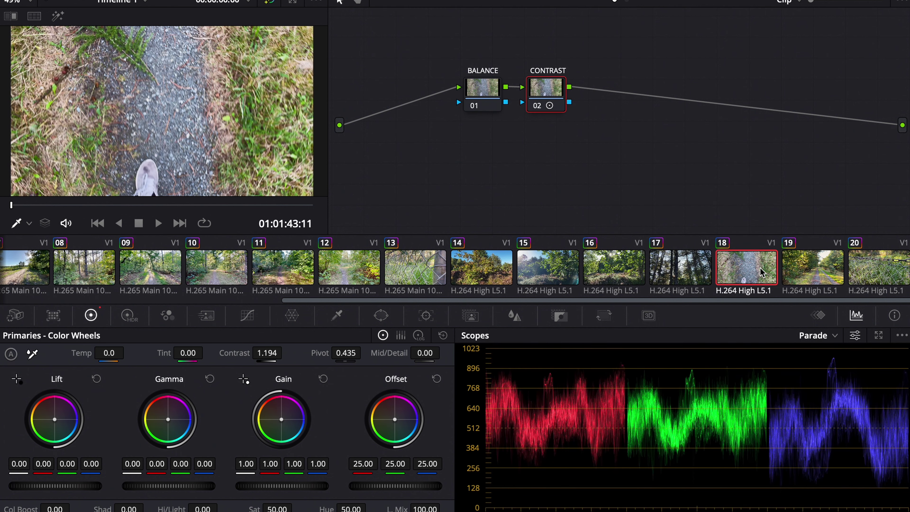
left_click_drag(210, 205, 239, 213)
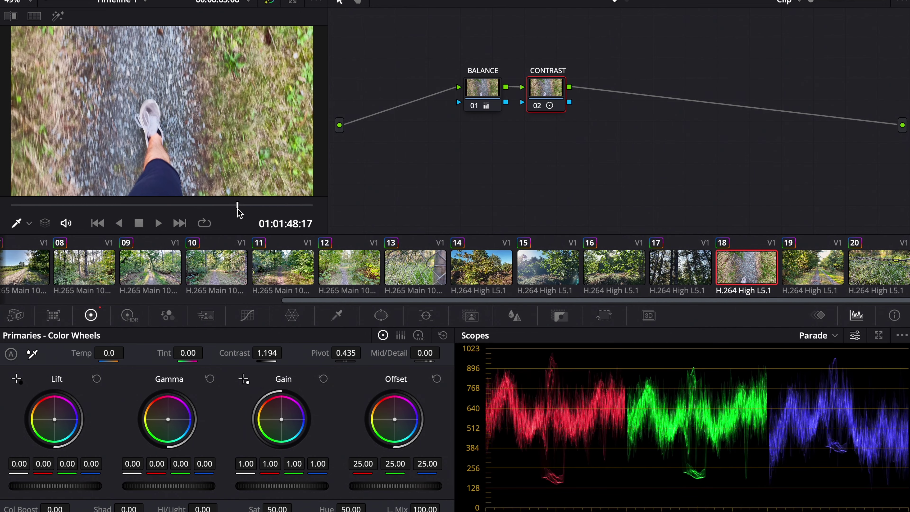
left_click(480, 92)
left_click_drag(398, 427, 395, 422)
Step: Review clip 17, then neutralise the warm cast in clip 20 via its BALANCE node Offset
left_click(692, 272)
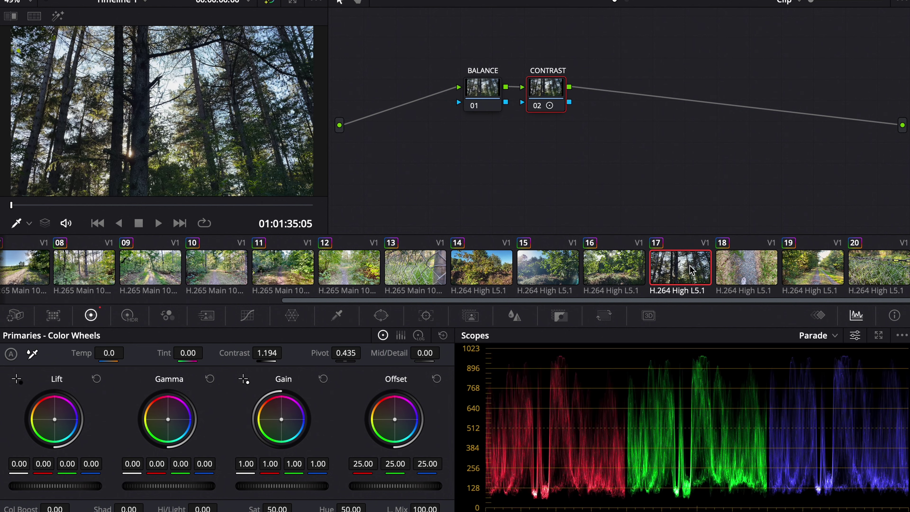
left_click_drag(221, 205, 296, 205)
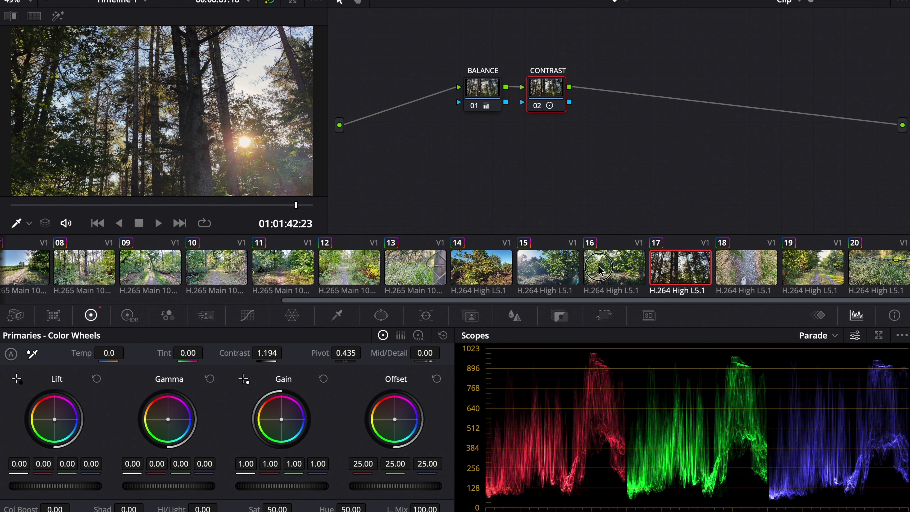
left_click(869, 267)
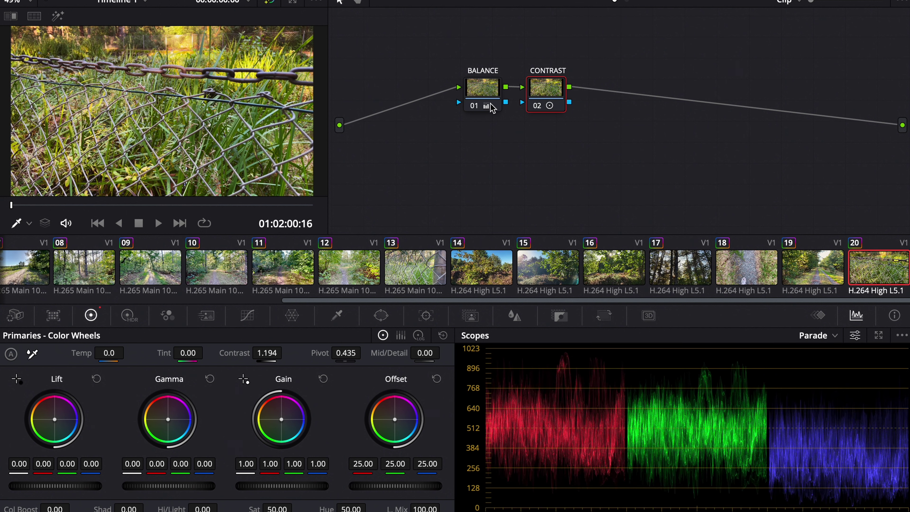
left_click(482, 98)
left_click_drag(396, 428, 401, 427)
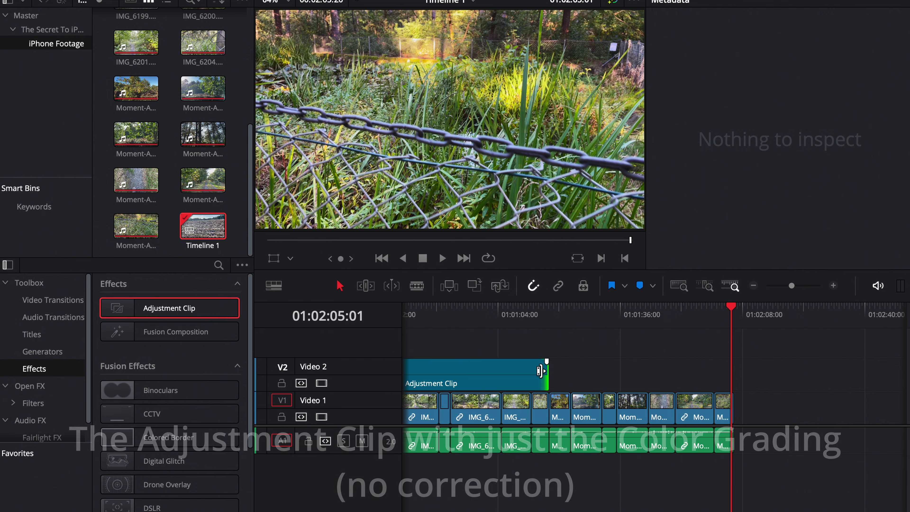
Step: Extend the Adjustment Clip to the end of the footage and review the grade along the timeline
left_click_drag(547, 370, 731, 375)
left_click(514, 315)
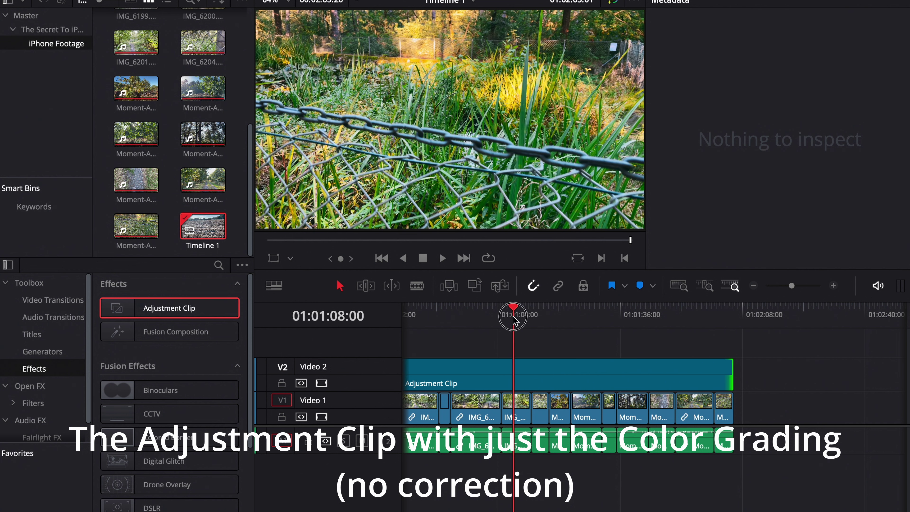
left_click(532, 316)
left_click(550, 316)
left_click(569, 316)
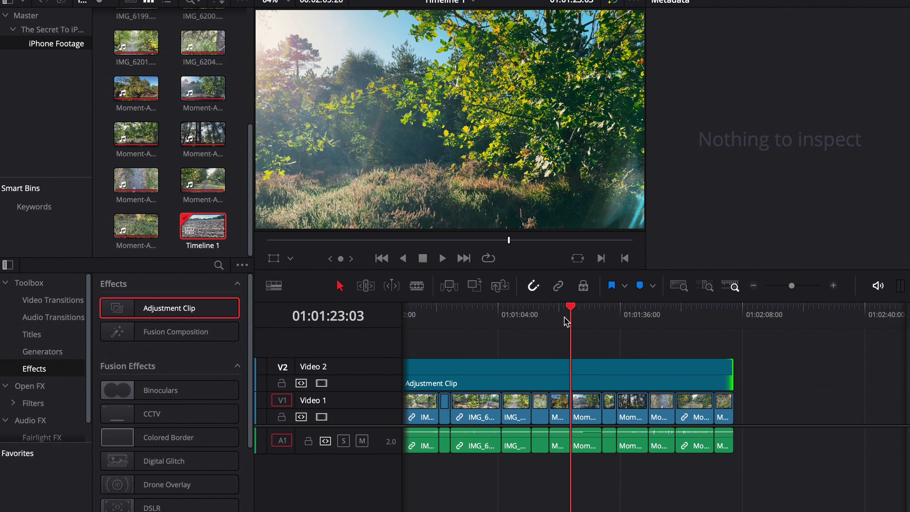
left_click(586, 317)
left_click(602, 316)
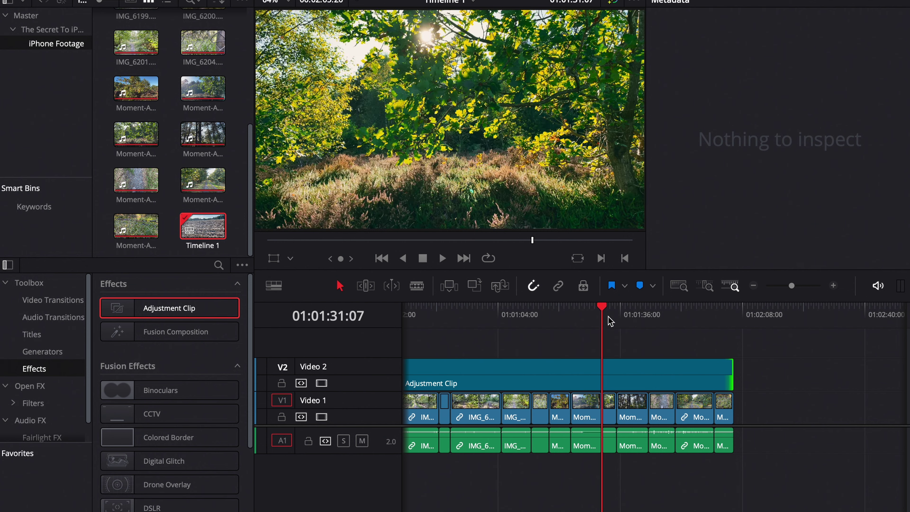
Step: Check the gravel and forest path clips, then park the playhead at 01:01:17:13
left_click(617, 316)
left_click(632, 317)
left_click(649, 316)
left_click(675, 314)
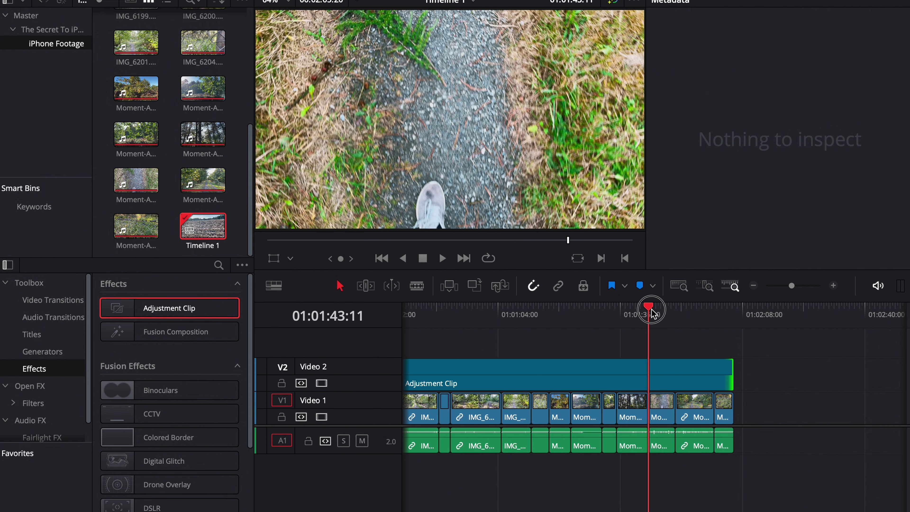
left_click(675, 314)
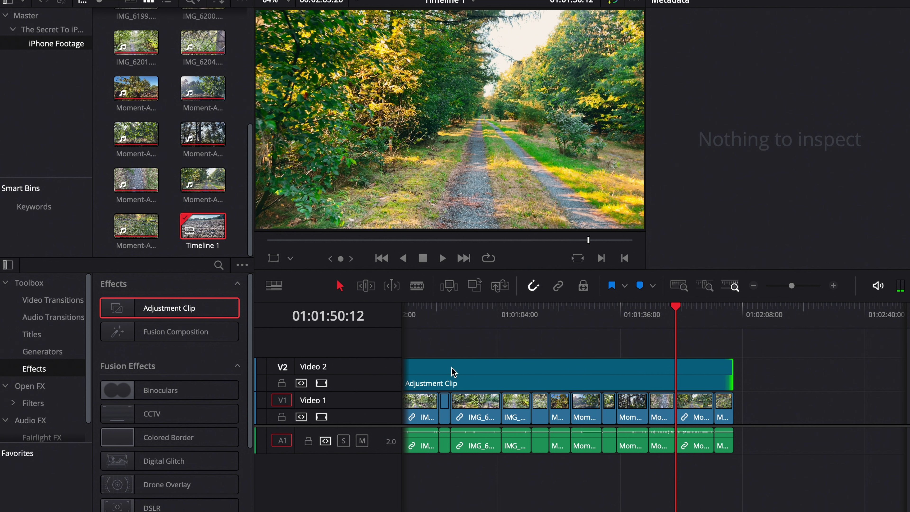
left_click(549, 315)
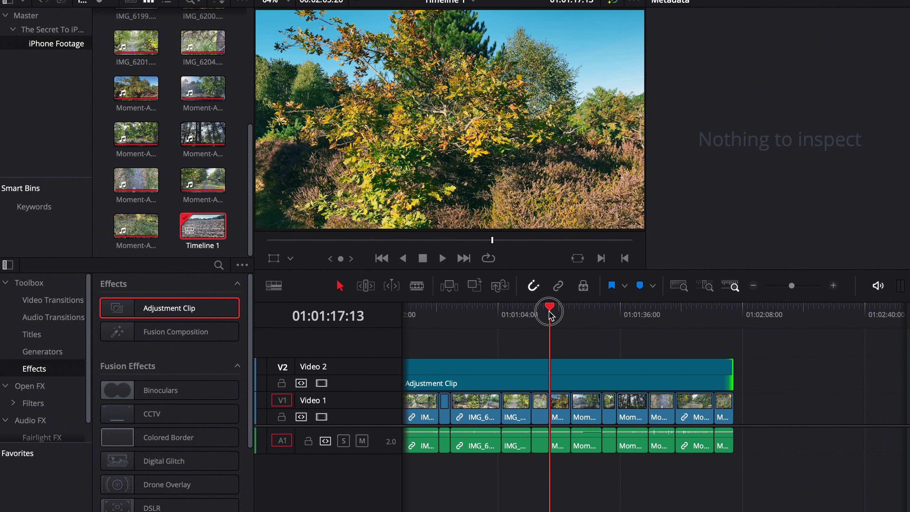
Step: Split the Adjustment Clip at the playhead and open the second piece on the Color page
key("b")
left_click(558, 378)
key("a")
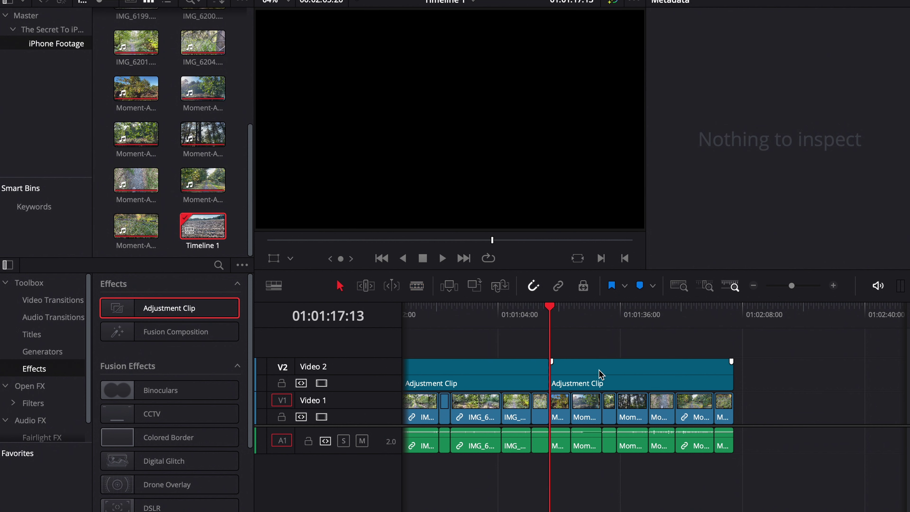
left_click(600, 373)
key("space")
key("space")
key("shift+6")
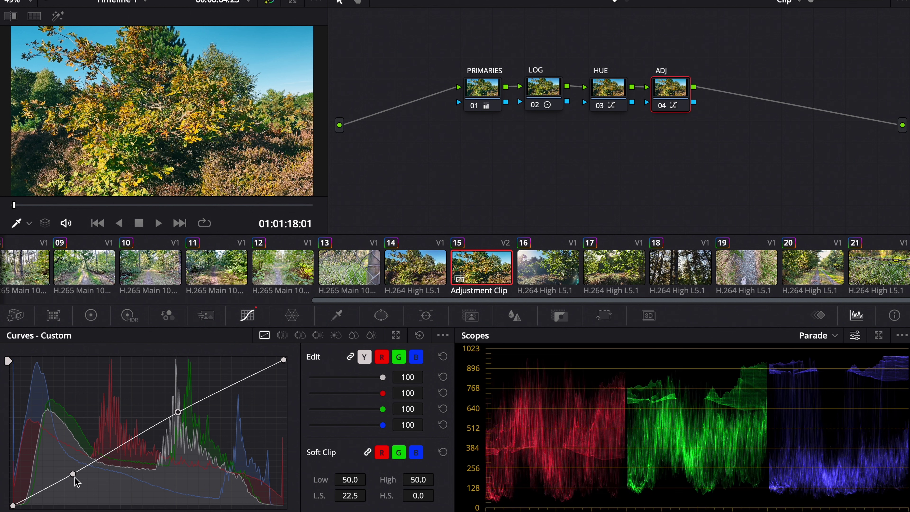
Step: Slightly raise the curve's shadow point and adjust the Lift wheel's shadow cast
left_click_drag(73, 474, 75, 472)
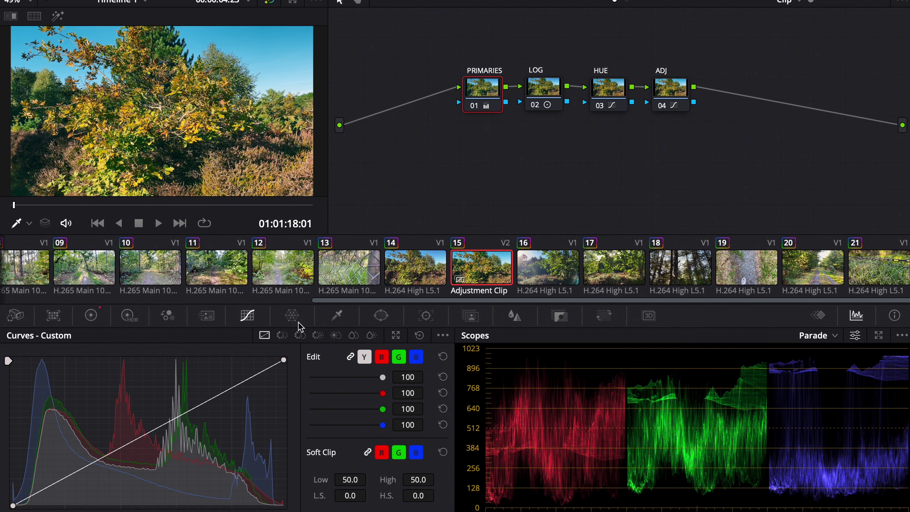
left_click(100, 313)
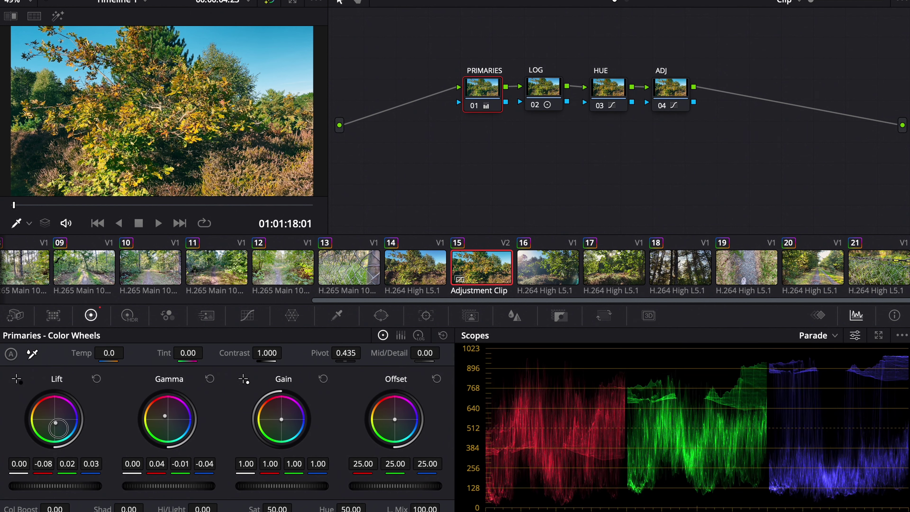
left_click_drag(58, 428, 56, 421)
left_click(119, 205)
left_click_drag(193, 205, 234, 204)
Step: On the HUE node's Hue vs Sat curve, reduce saturation of the yellow-green hues
left_click(553, 99)
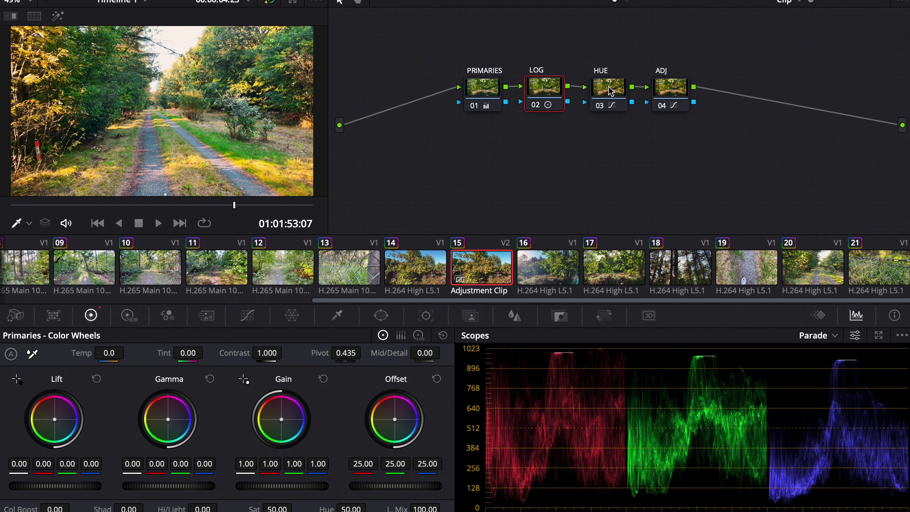
left_click(611, 92)
left_click(247, 316)
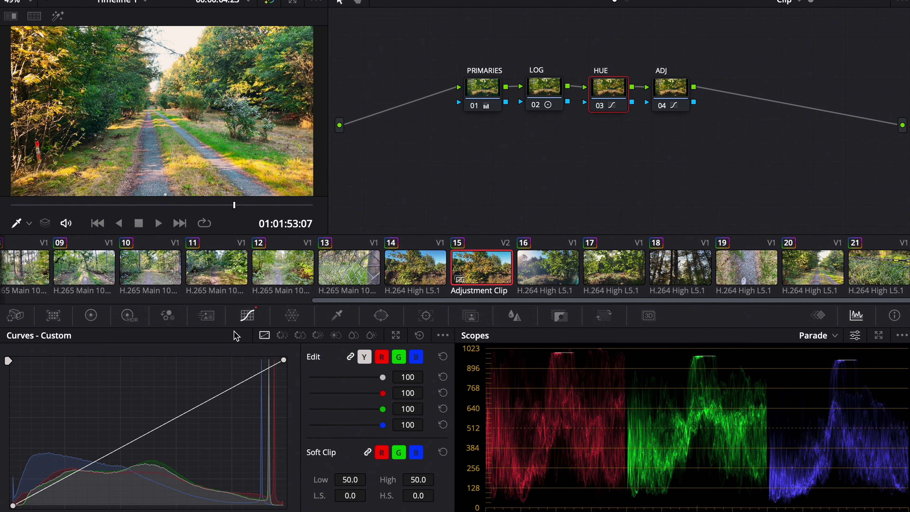
left_click(282, 336)
left_click(302, 335)
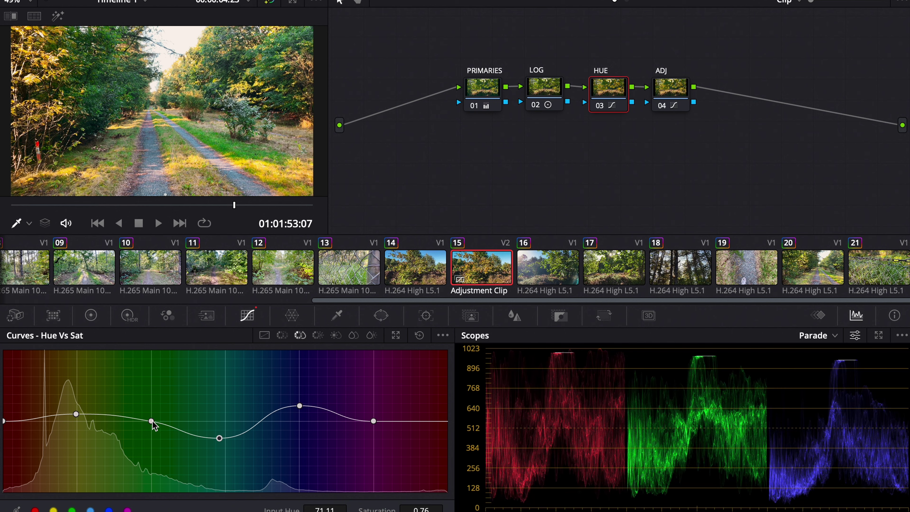
left_click_drag(151, 421, 143, 435)
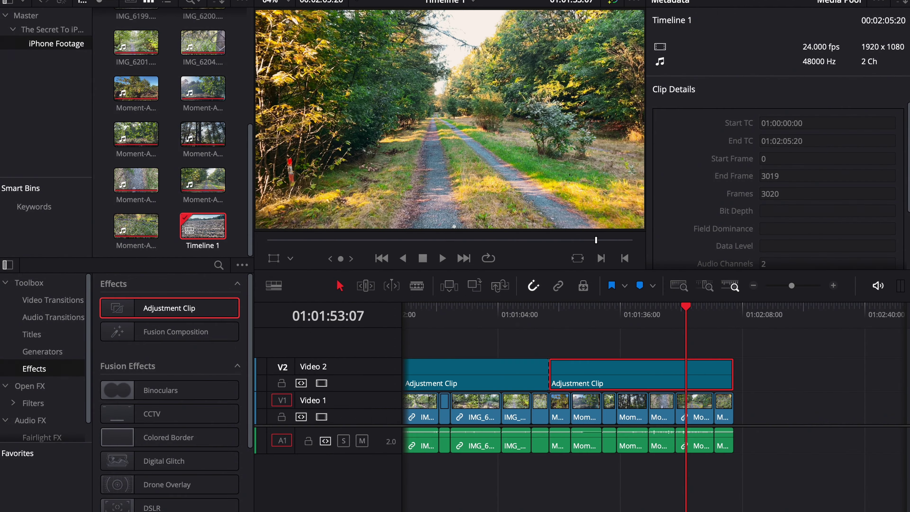
left_click_drag(712, 313, 573, 318)
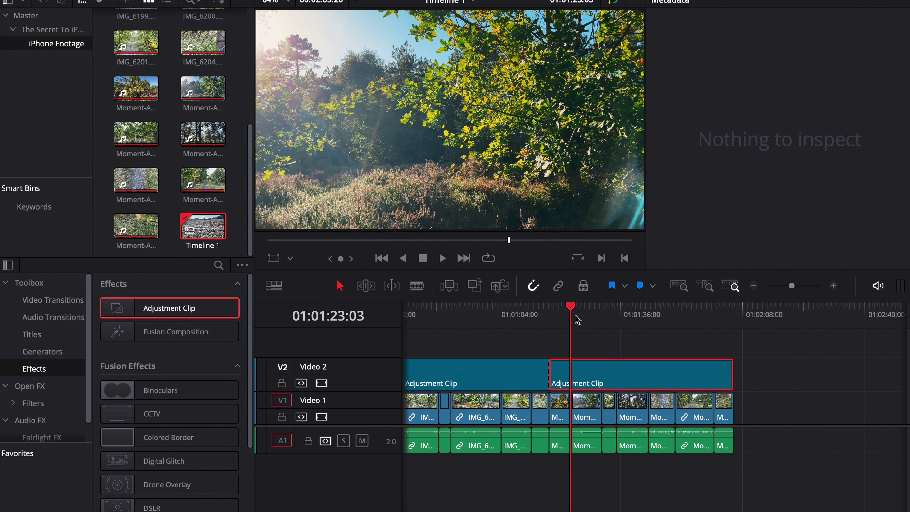